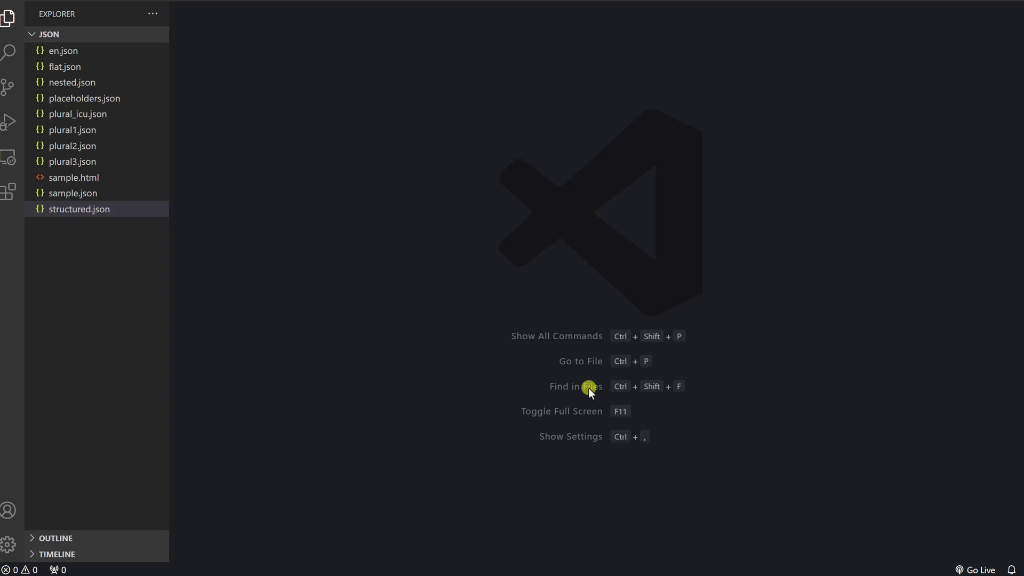
Open sample.json to view its header and home translation keys
left_click(75, 193)
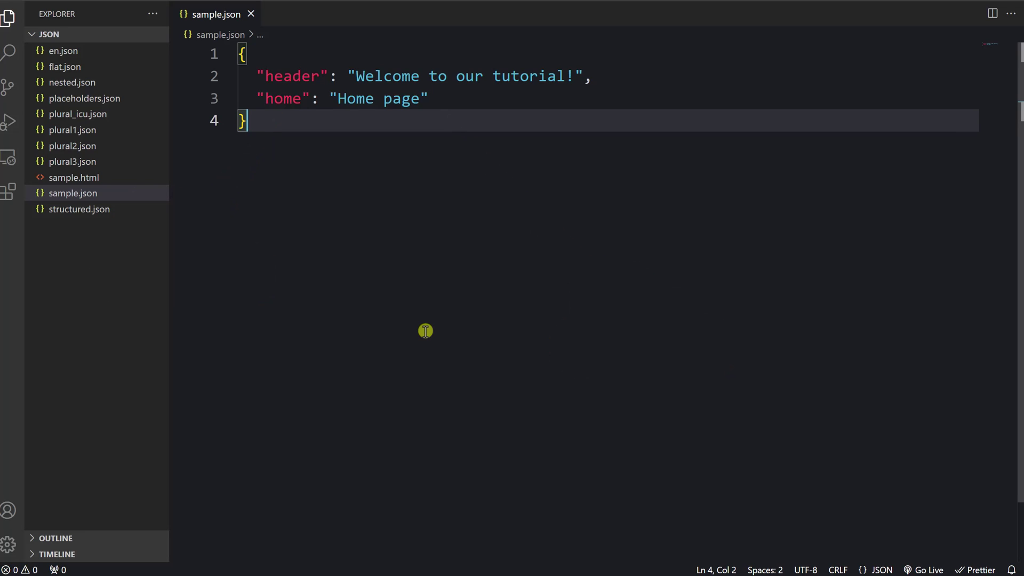
Open sample.html, then return to sample.json and highlight the home entry on line 3
left_click(98, 179)
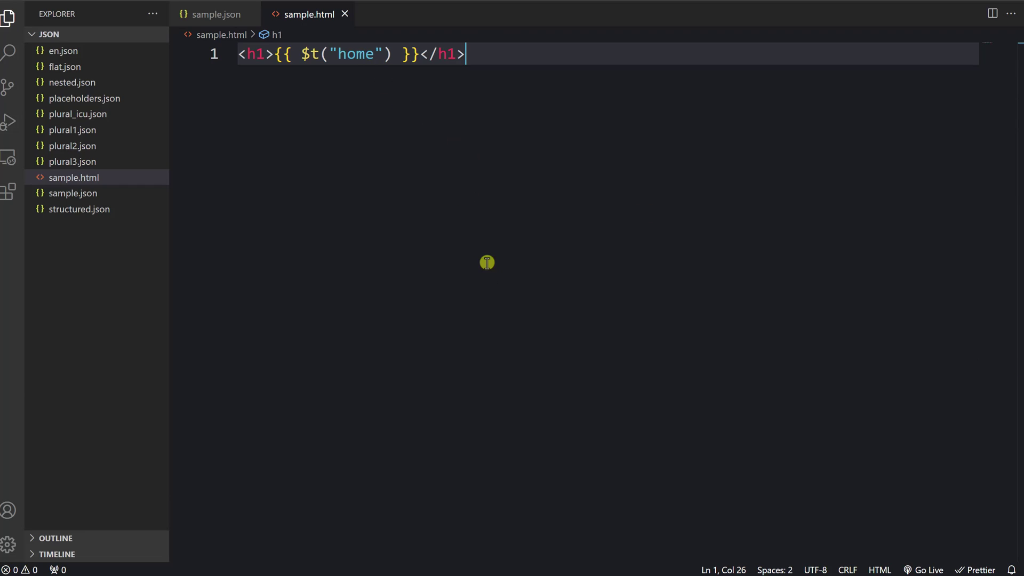
left_click(216, 14)
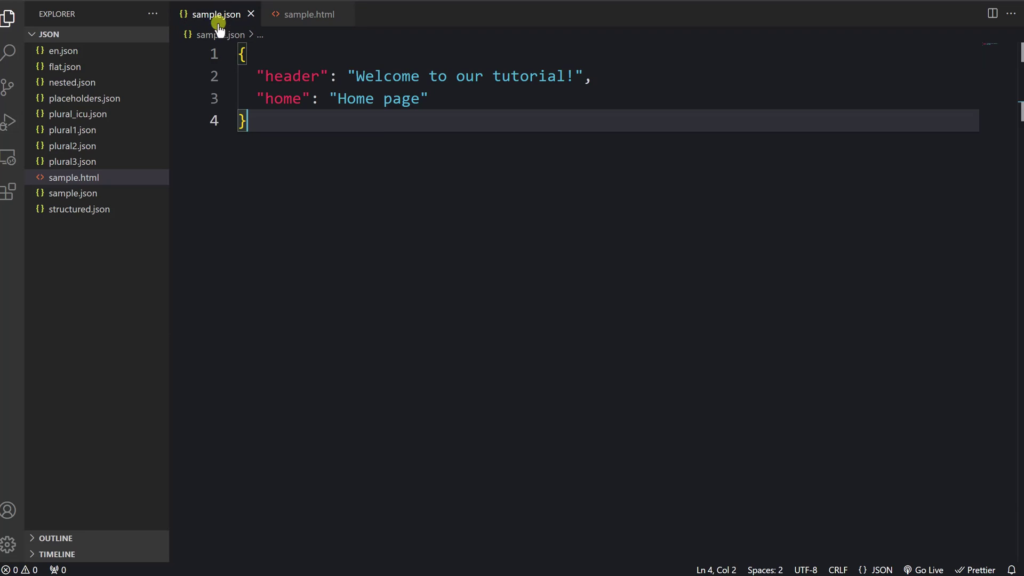
left_click_drag(426, 100, 240, 98)
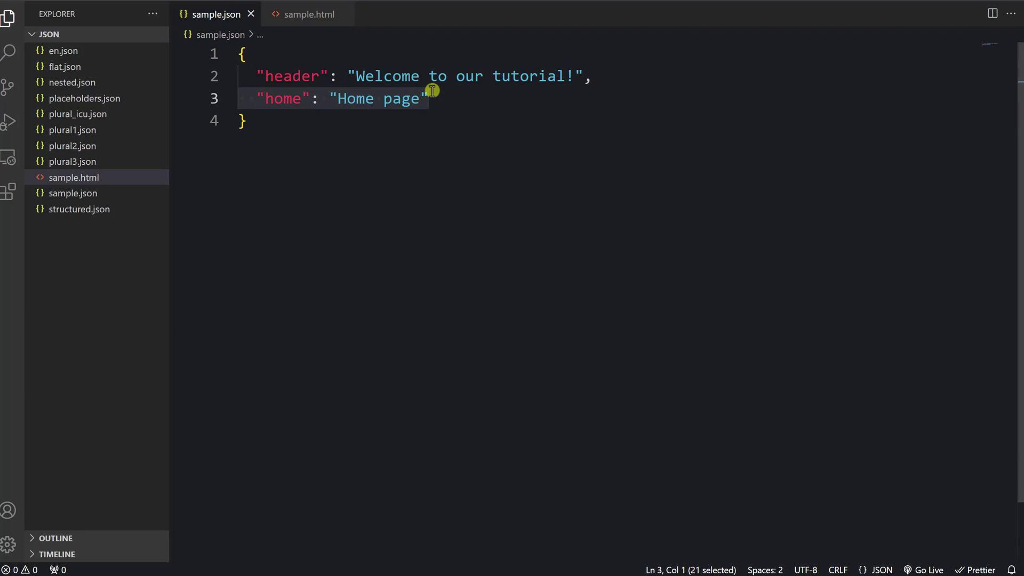
left_click(427, 168)
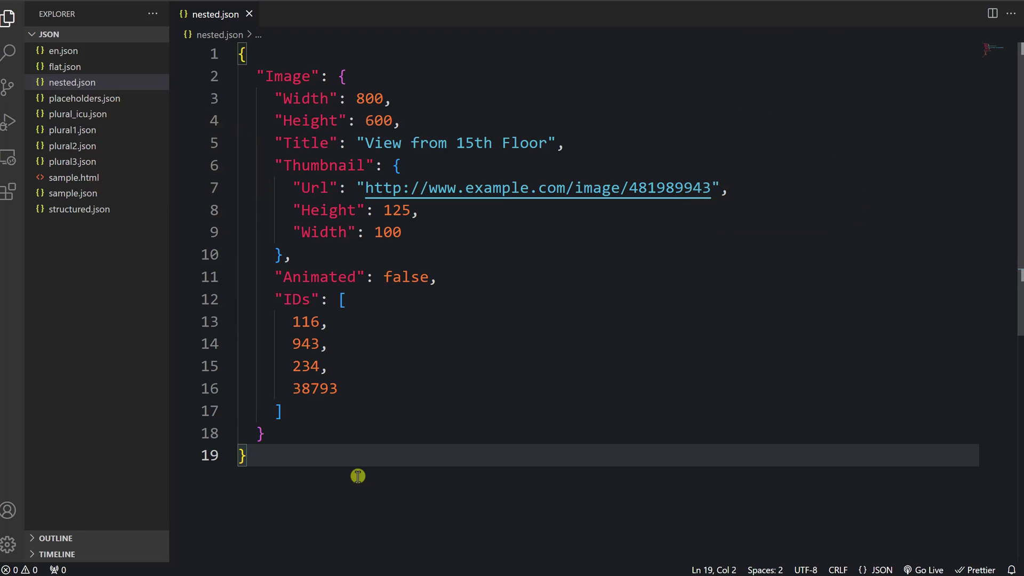
double_click(241, 54)
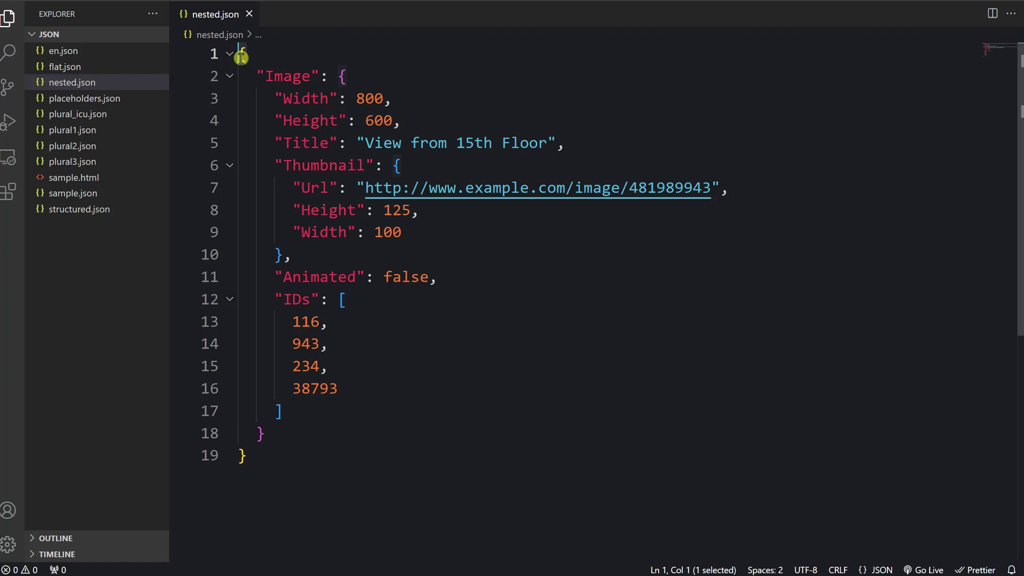
left_click(270, 55)
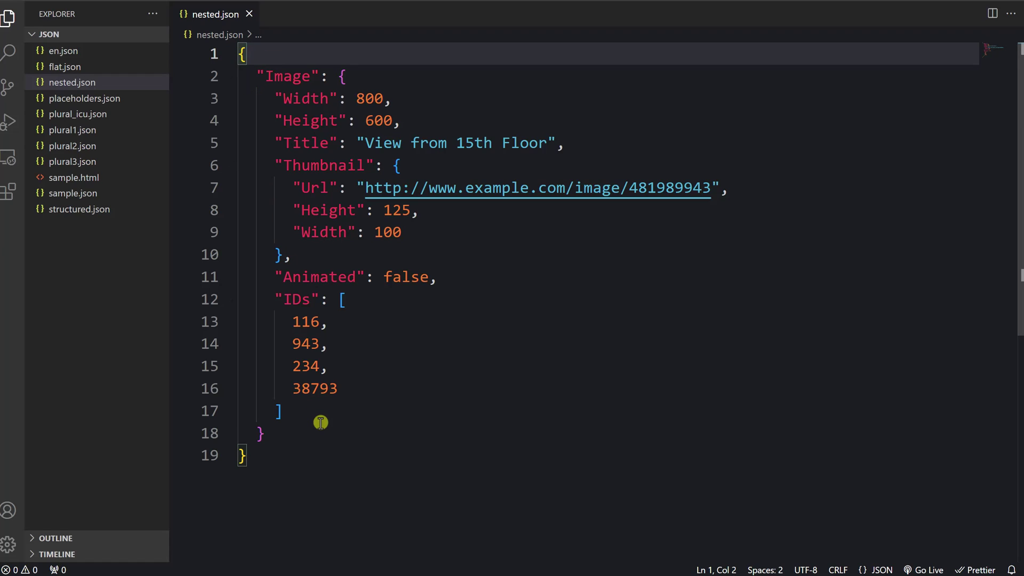
key("shift+alt+Right")
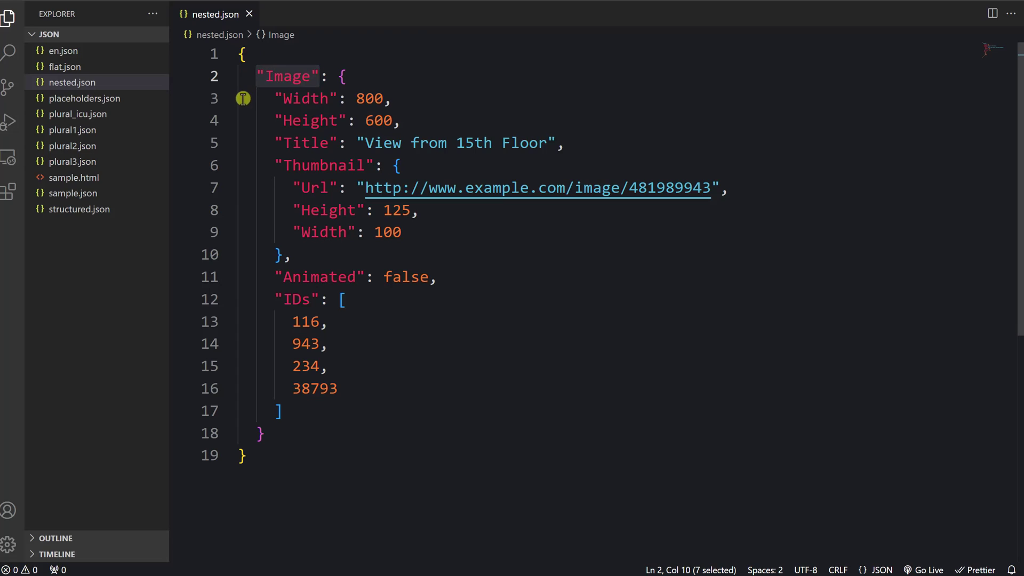
double_click(388, 98)
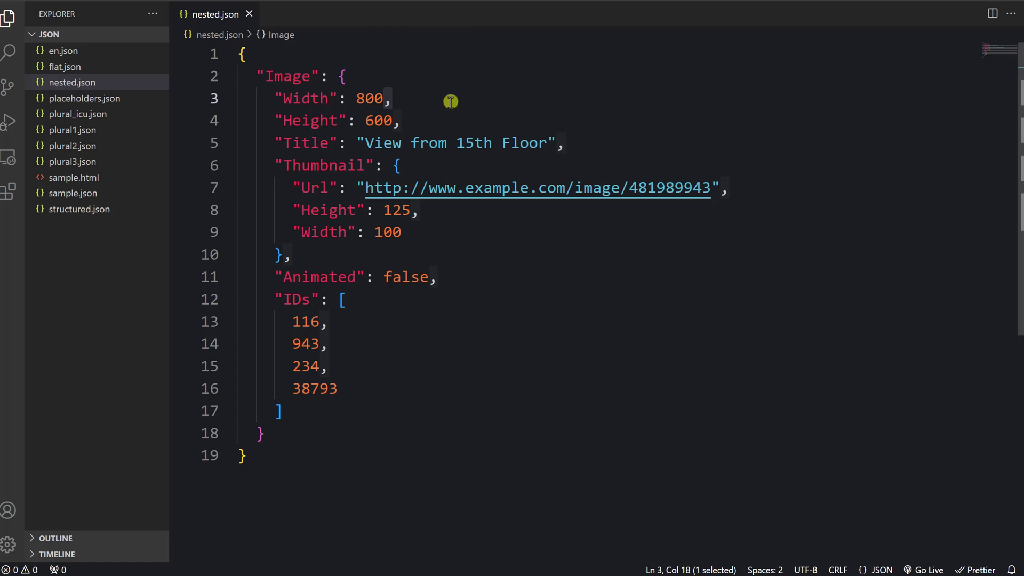
left_click(310, 410)
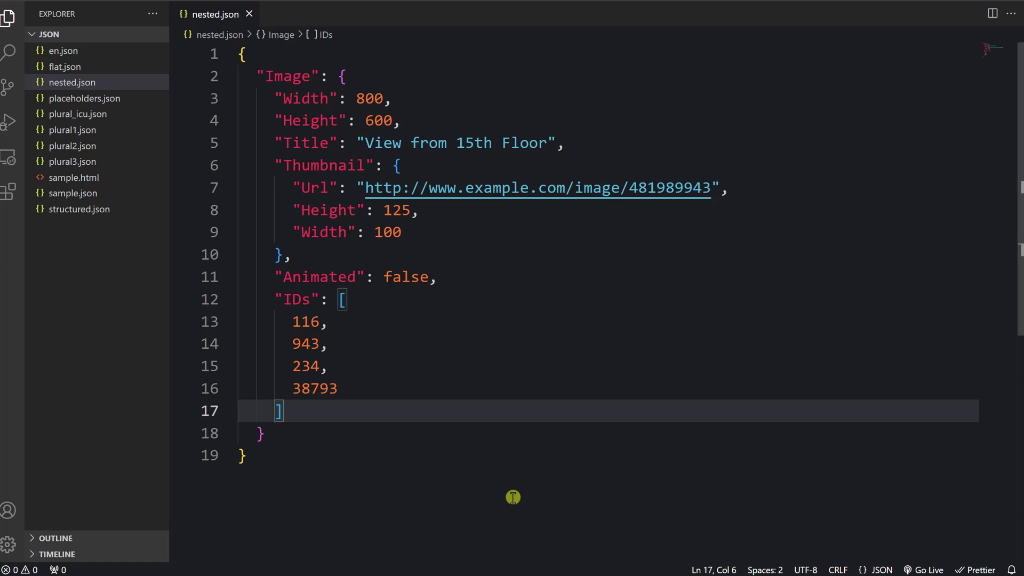
double_click(403, 274)
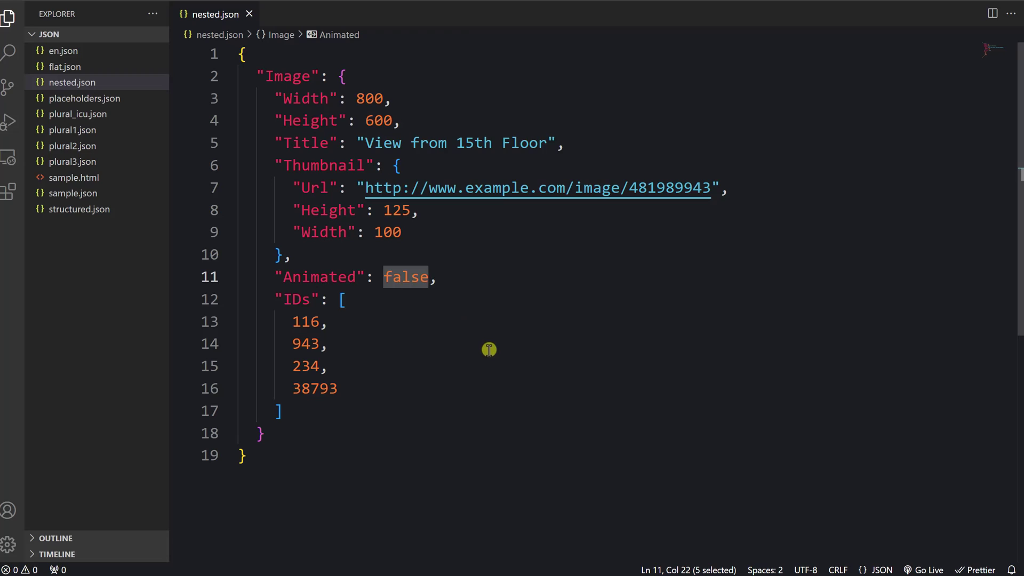
double_click(400, 212)
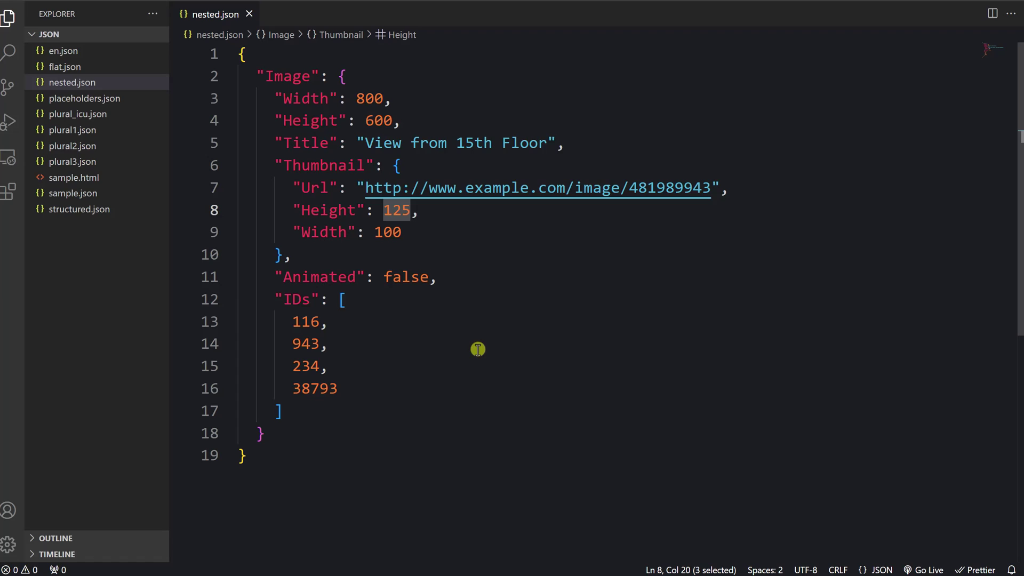
left_click_drag(266, 434, 374, 166)
left_click(323, 253)
left_click_drag(294, 188, 366, 209)
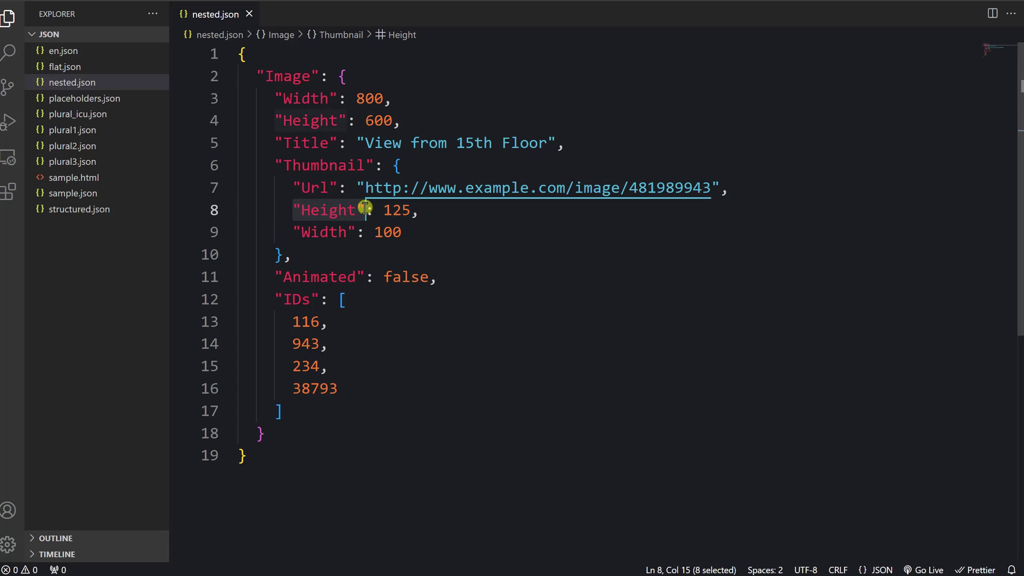
left_click_drag(294, 232, 356, 232)
left_click(399, 260)
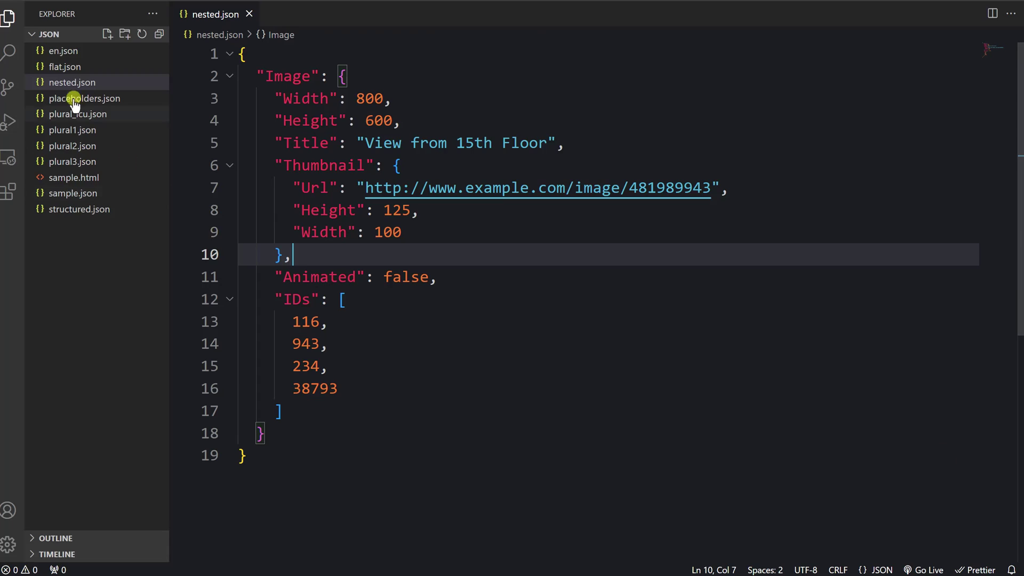
Open flat.json and highlight the main. prefixes of the username and password keys
left_click(63, 66)
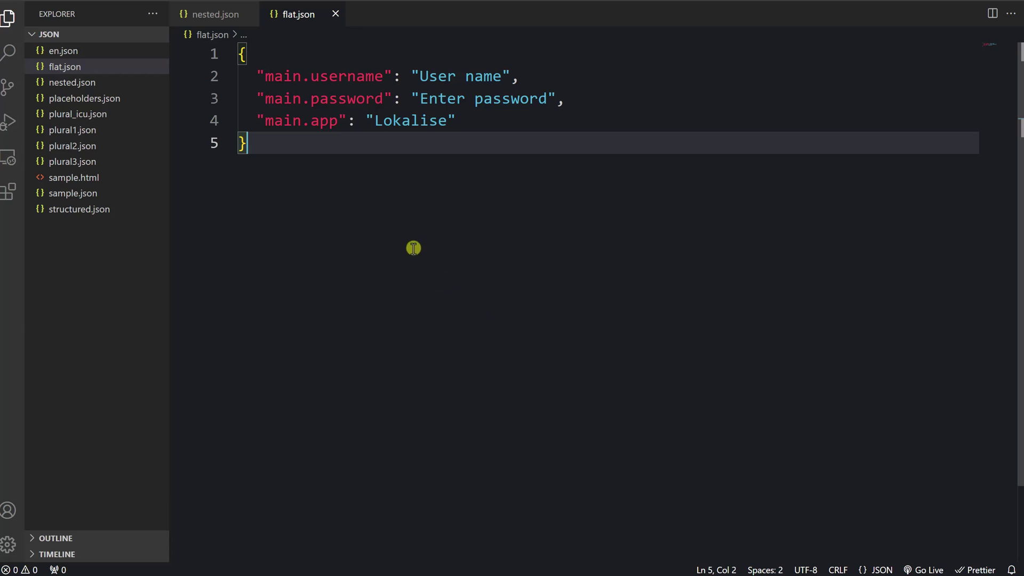
left_click_drag(265, 76, 311, 99)
left_click(349, 220)
left_click(95, 208)
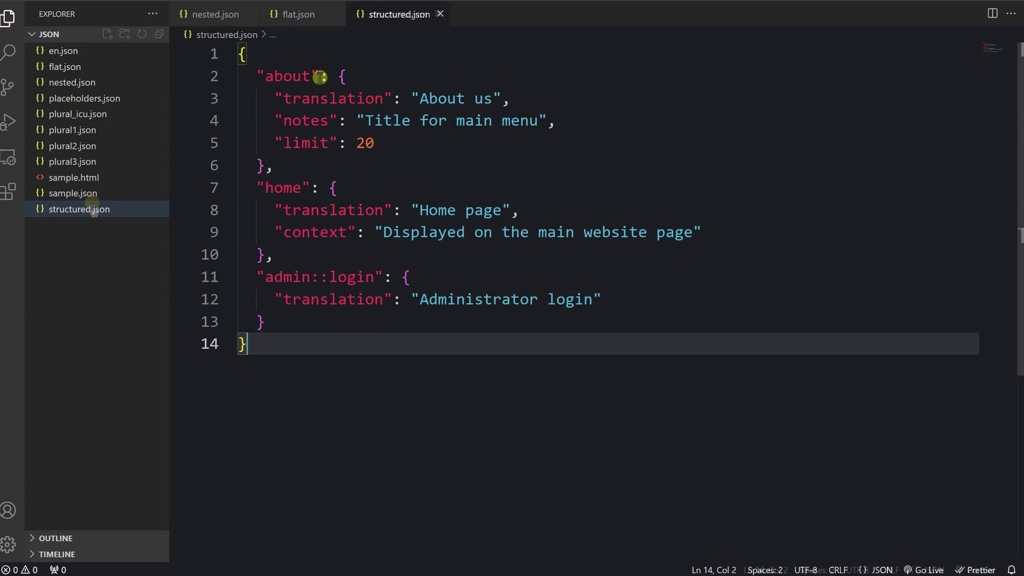
left_click_drag(257, 76, 317, 76)
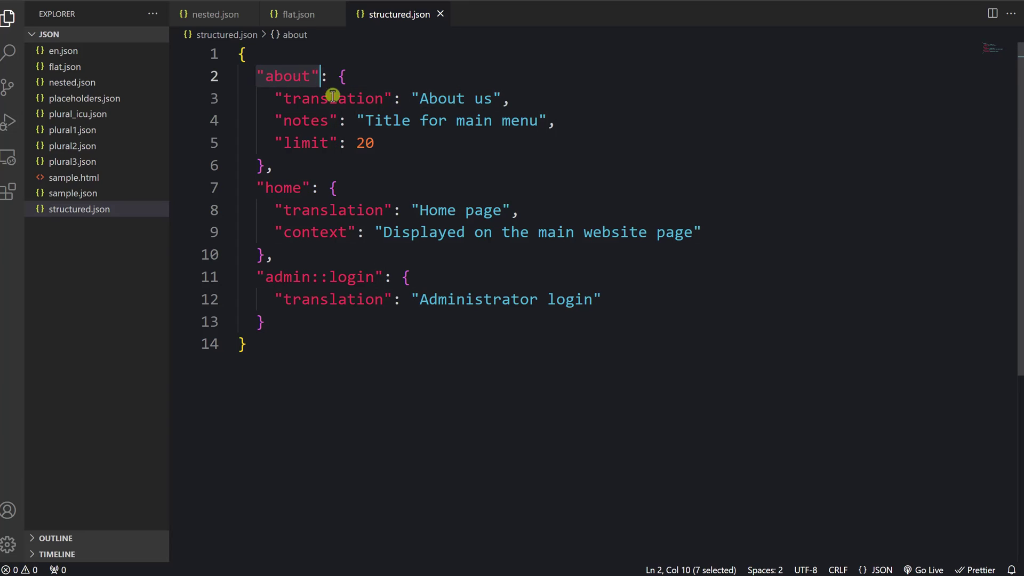
left_click(332, 142)
left_click_drag(332, 142, 288, 120)
left_click(355, 122)
left_click(390, 356)
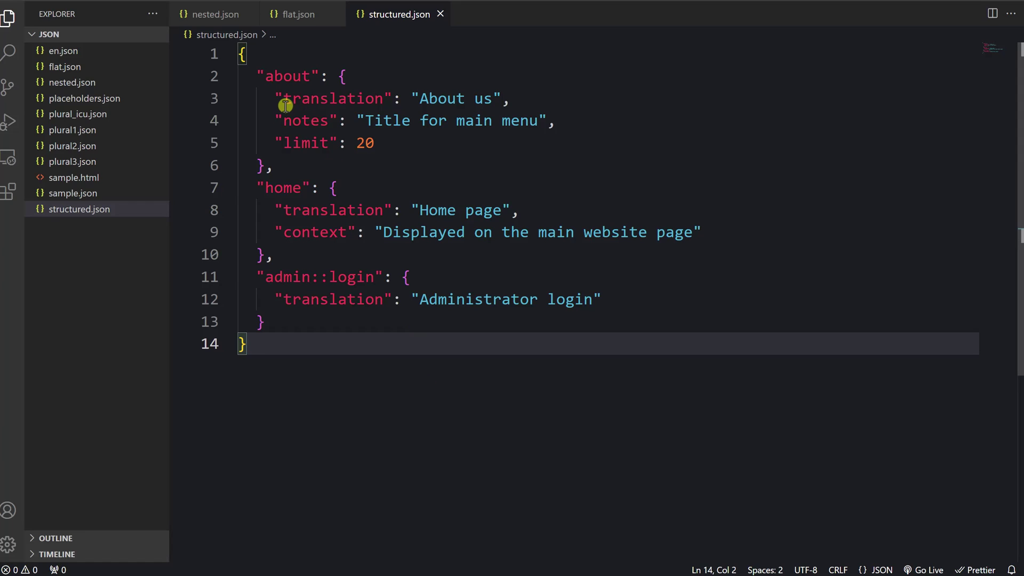
left_click_drag(274, 99, 515, 98)
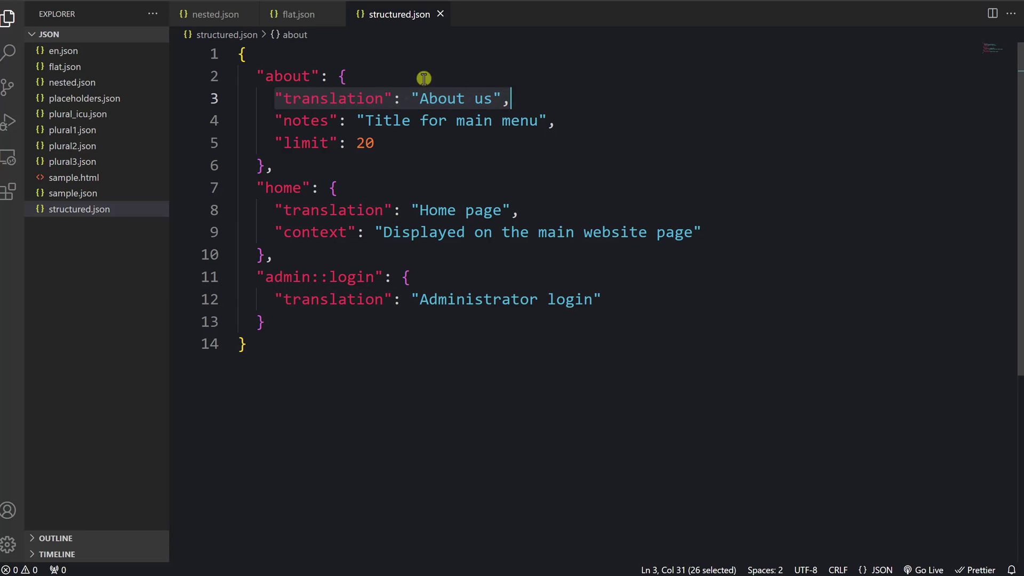
left_click(277, 118)
left_click_drag(277, 118, 557, 122)
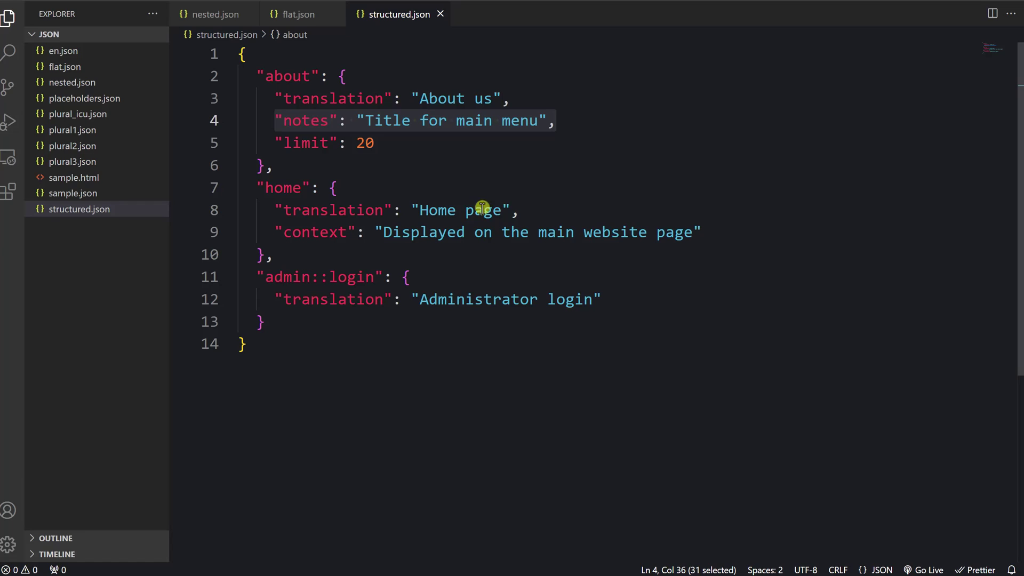
left_click_drag(276, 142, 401, 144)
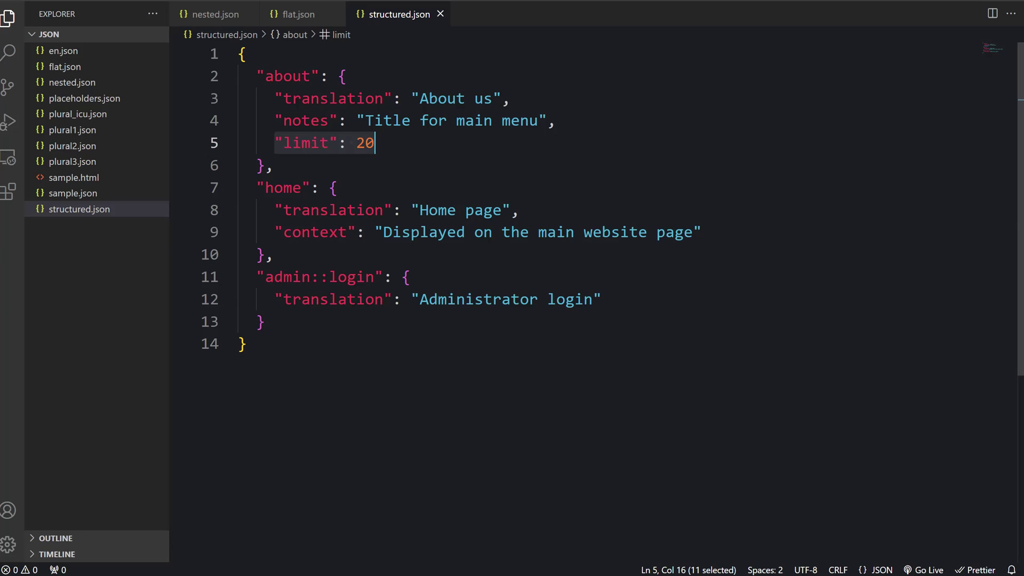
left_click_drag(266, 277, 336, 275)
left_click(281, 322)
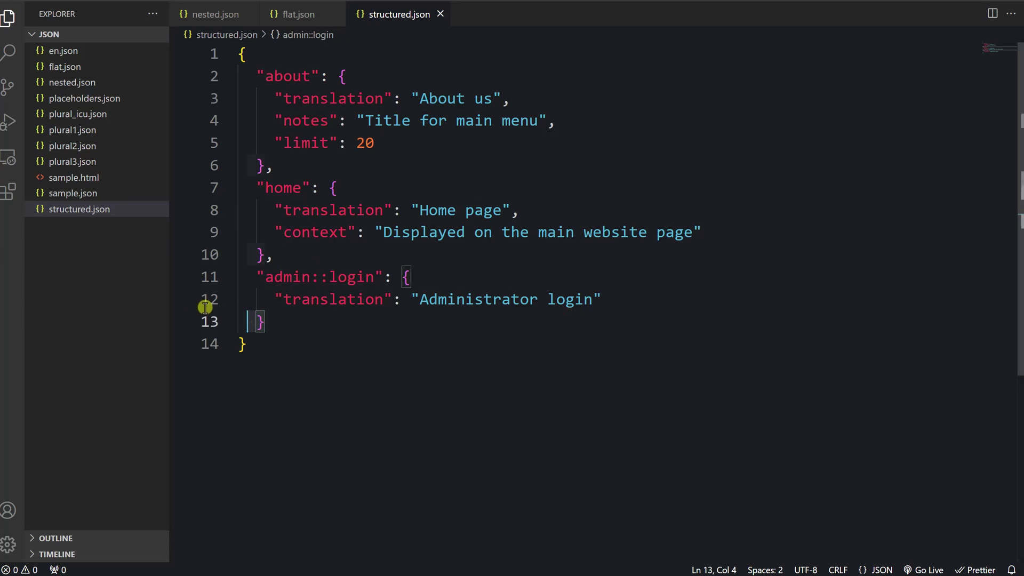
left_click(179, 282, "shift")
type("\"admin\": {     \"login\": {       \"translation\": \"Administrator login\"     }   }")
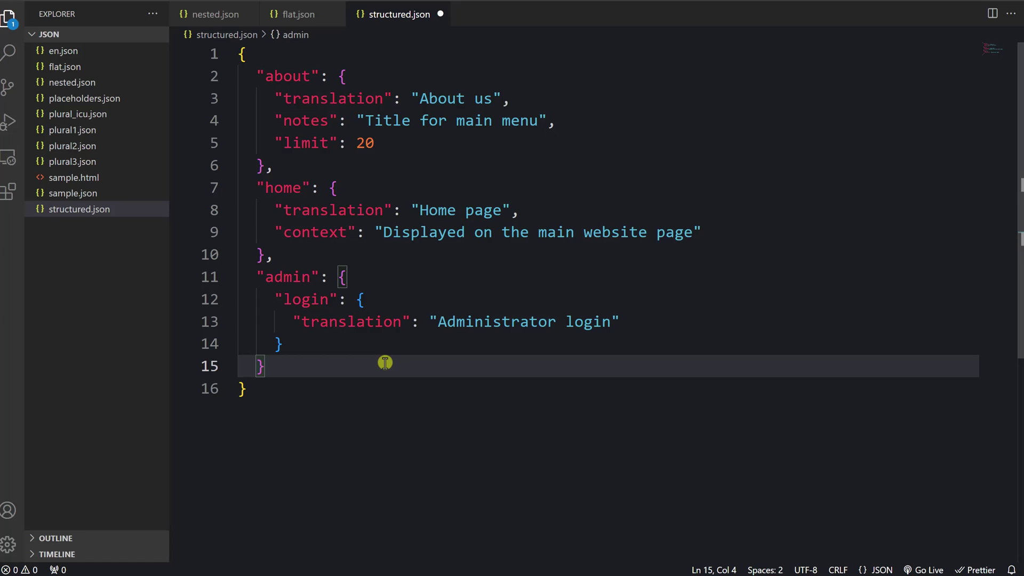
key("ctrl+z")
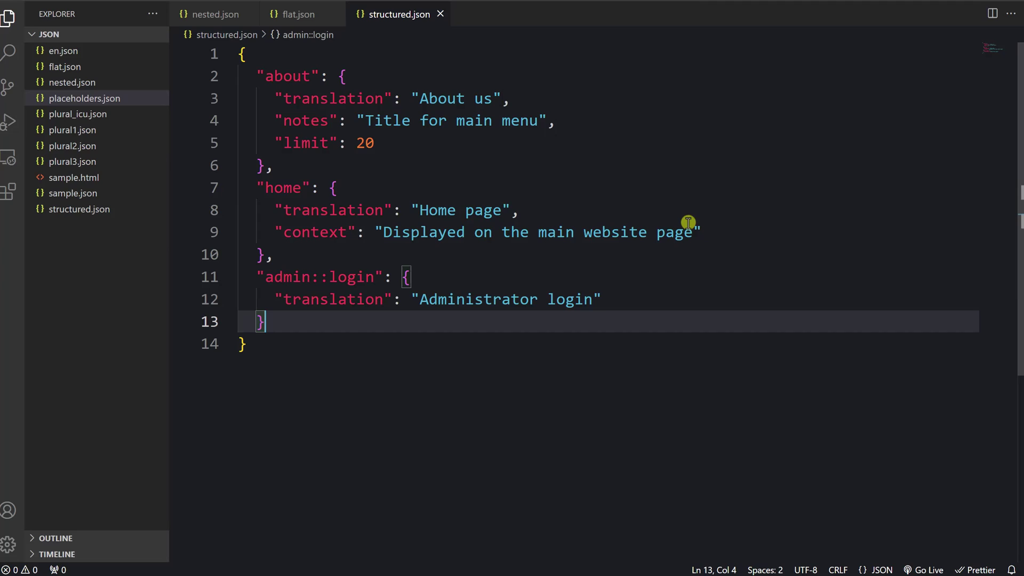
Open placeholders.json to view key1–key4 and their four placeholder formats
left_click(143, 107)
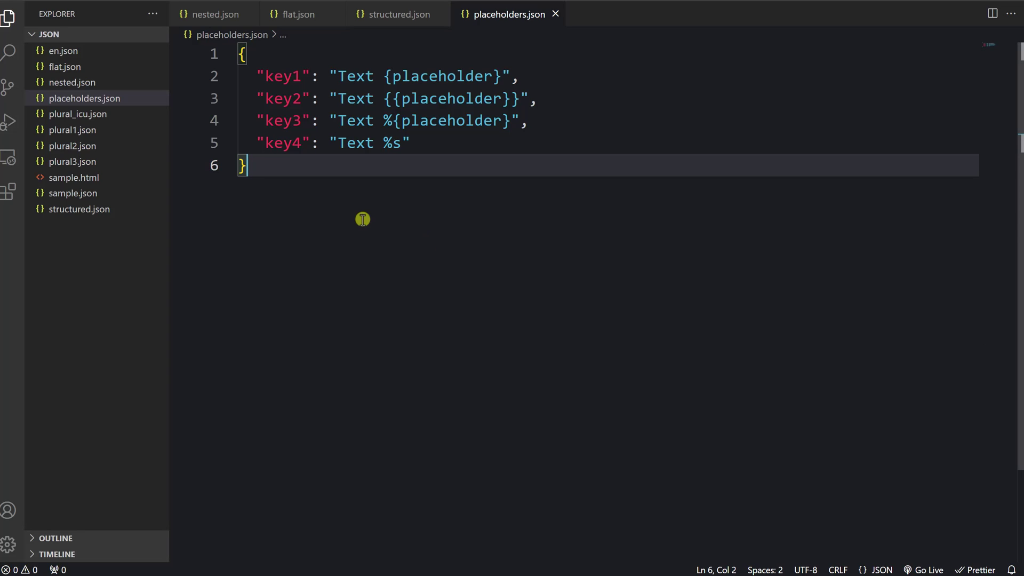
Open plural1.json and highlight the num_visits key and its nested plural forms
left_click(109, 131)
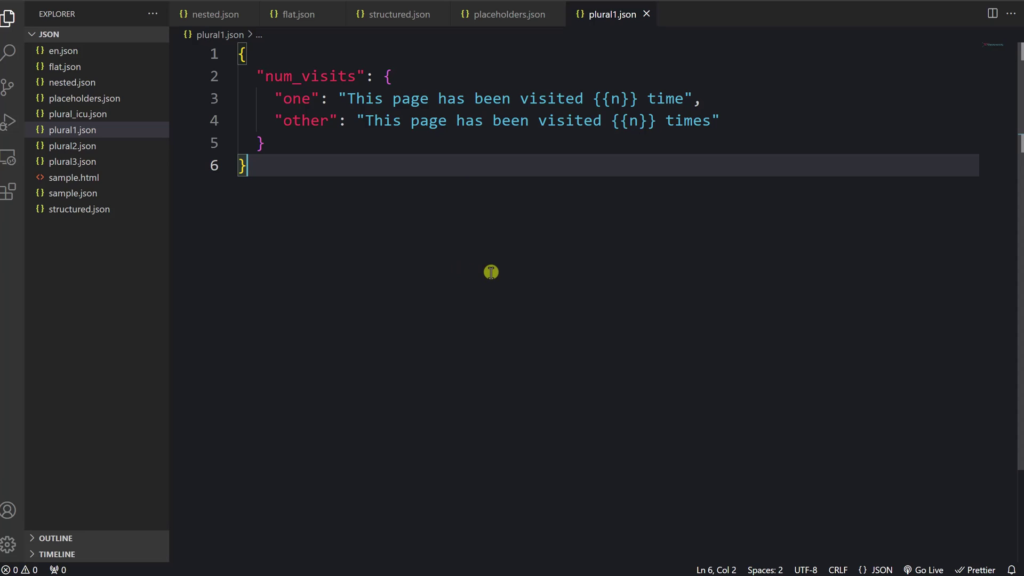
double_click(333, 77)
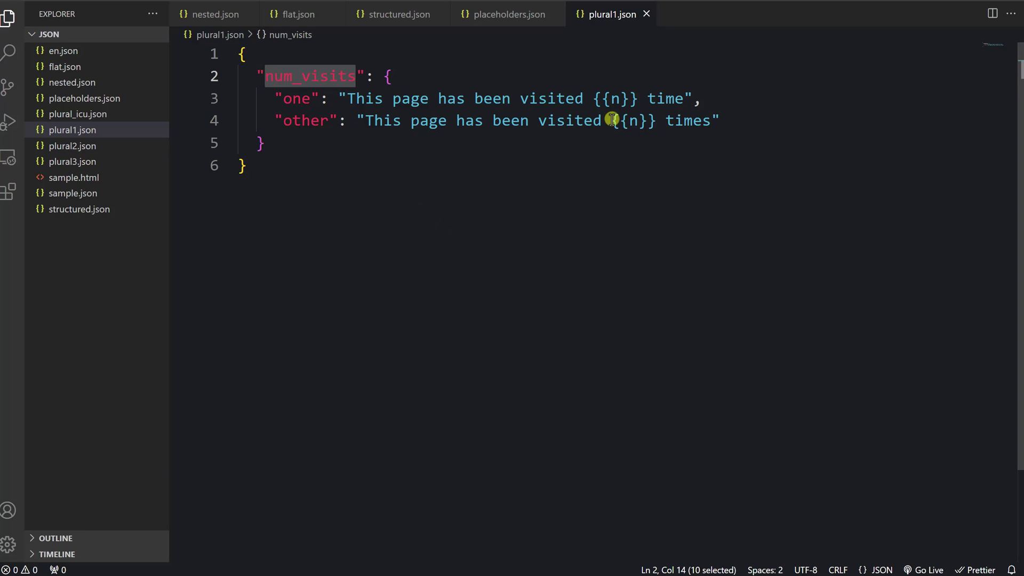
left_click_drag(721, 121, 212, 100)
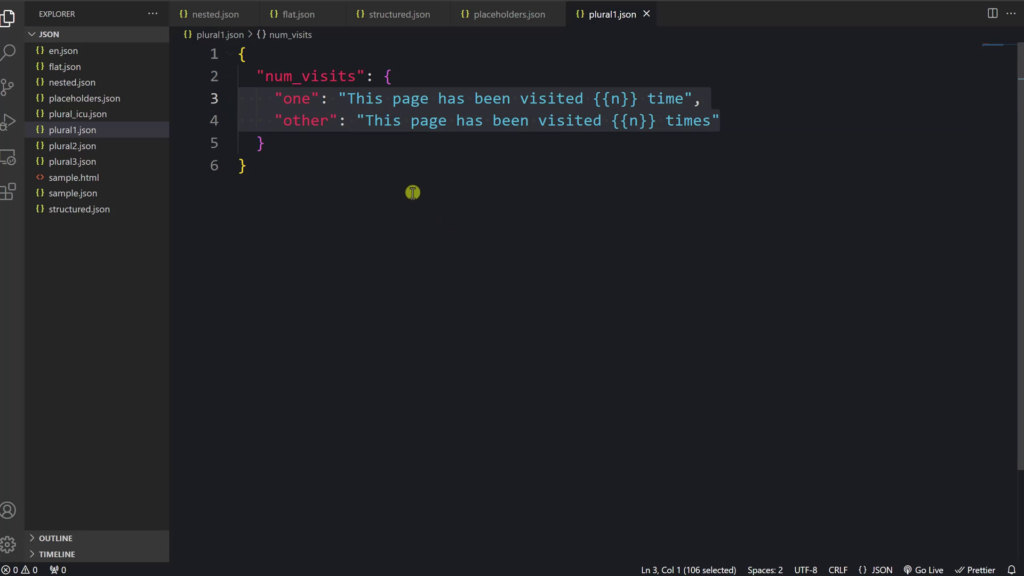
left_click(354, 165)
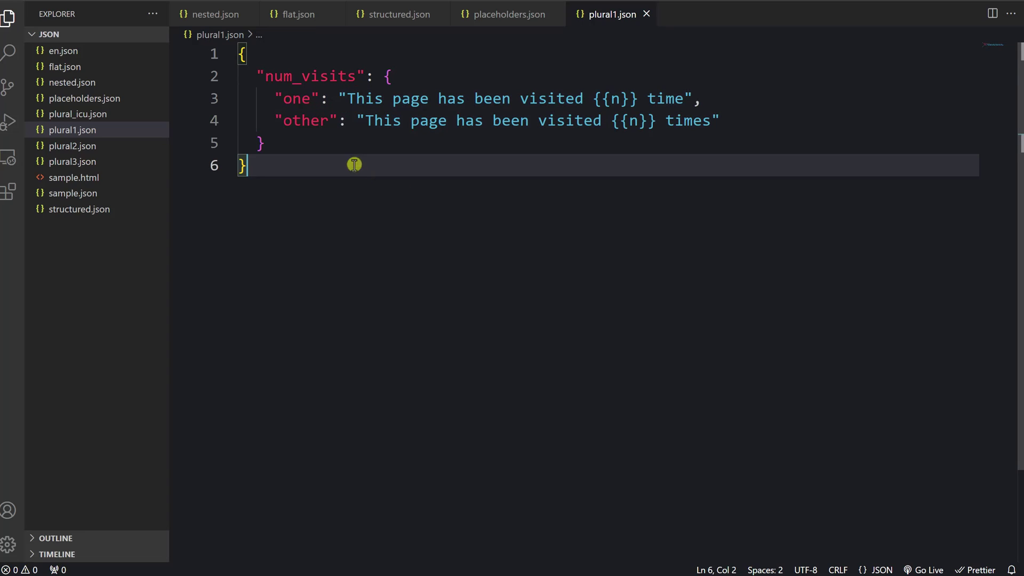
Highlight the one and other plural keys and the {{n}} placeholder
double_click(297, 99)
double_click(315, 121)
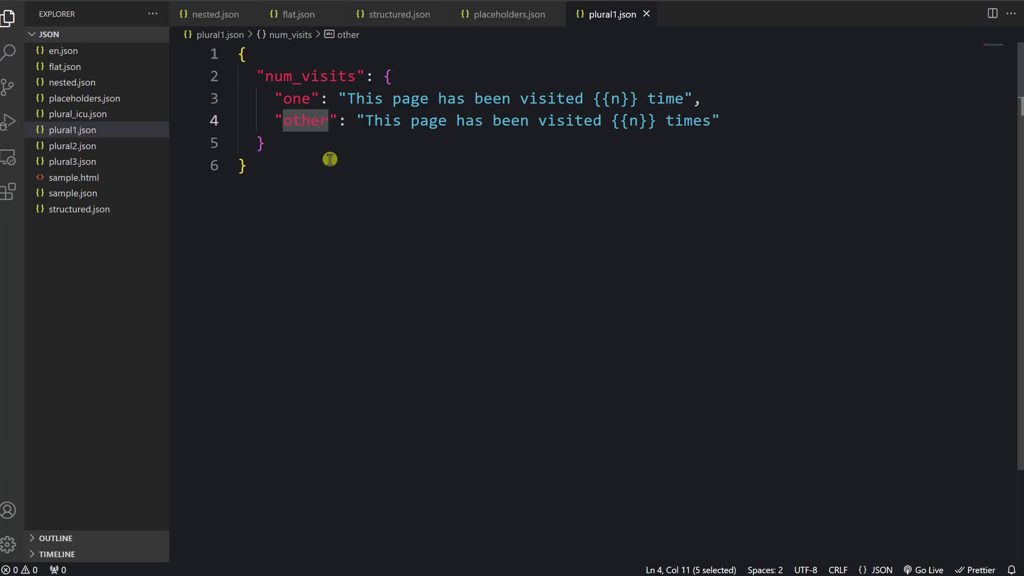
left_click_drag(595, 99, 642, 101)
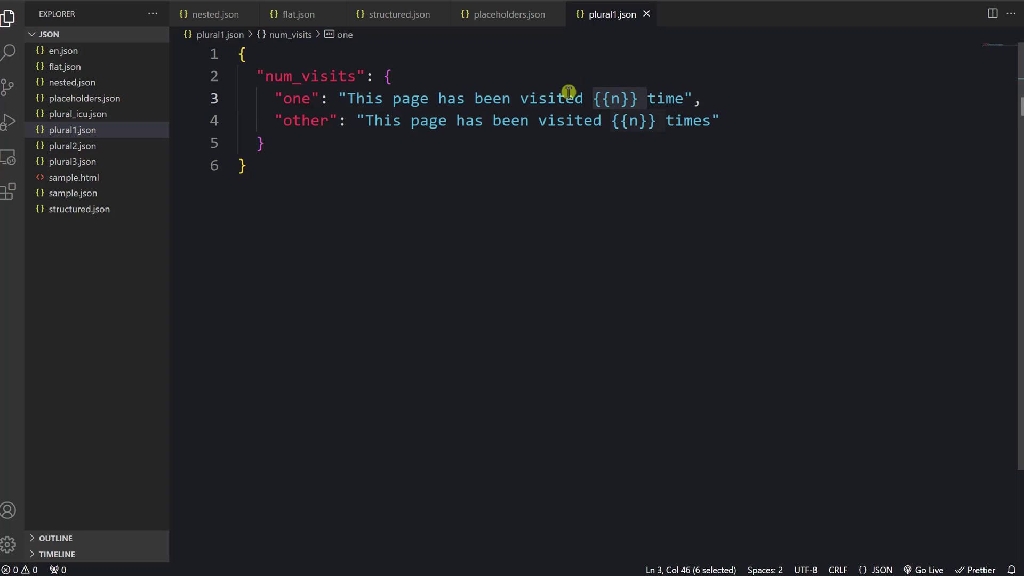
left_click(612, 163)
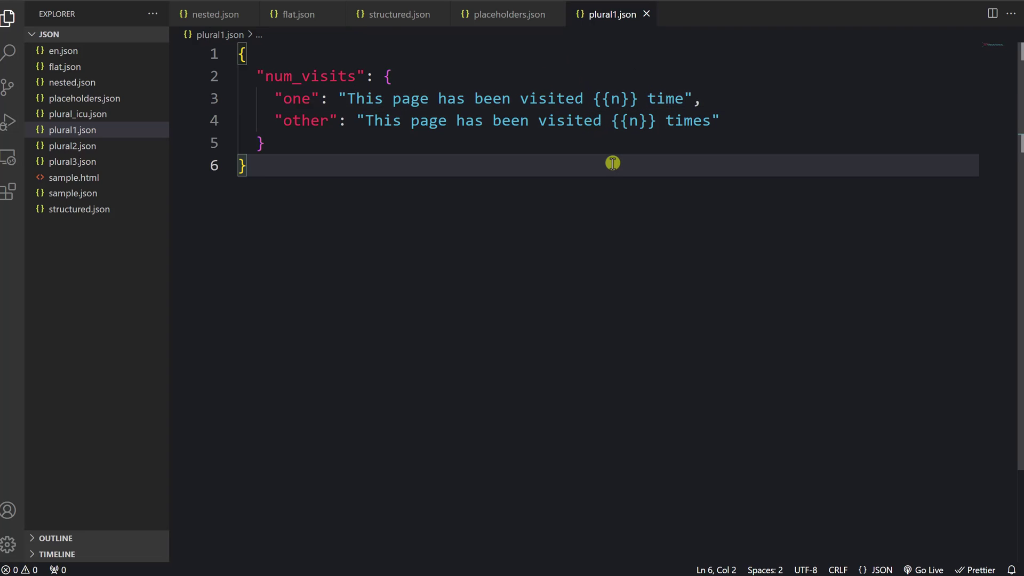
Compare plural2.json's num_visits_one suffix with plural1.json, then open plural3.json
left_click(94, 145)
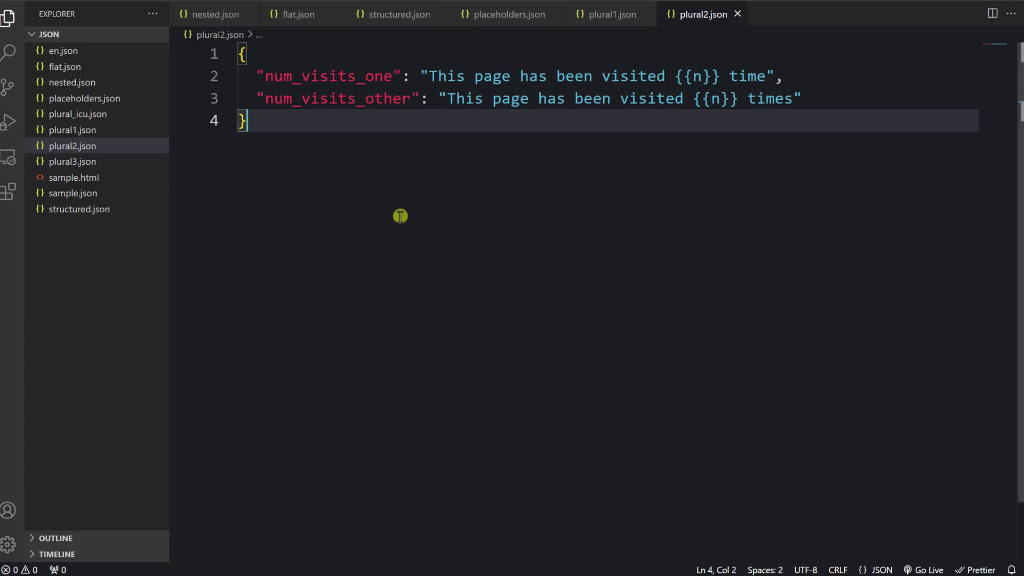
left_click_drag(357, 76, 410, 99)
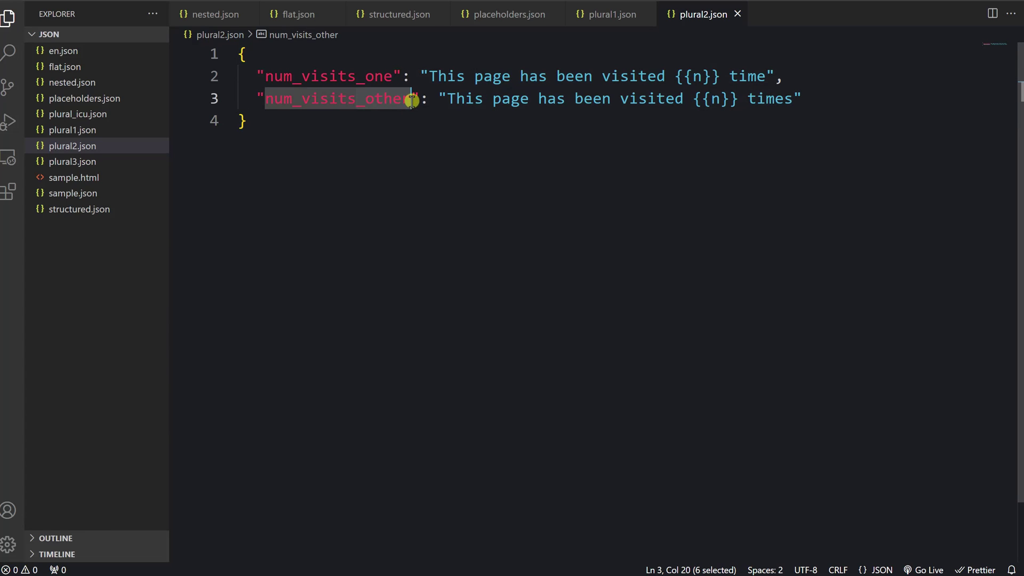
left_click(409, 175)
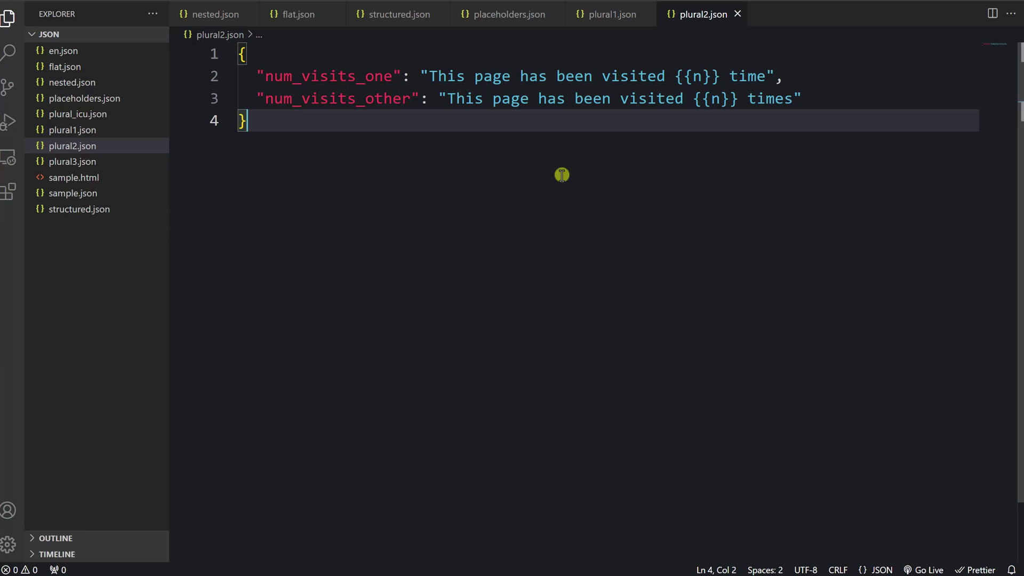
left_click(608, 16)
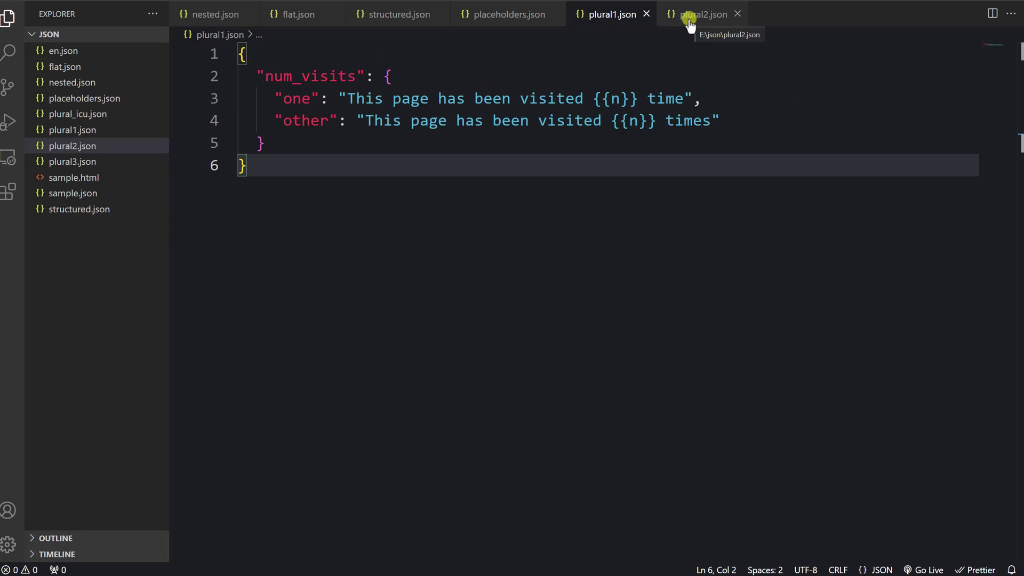
left_click(689, 18)
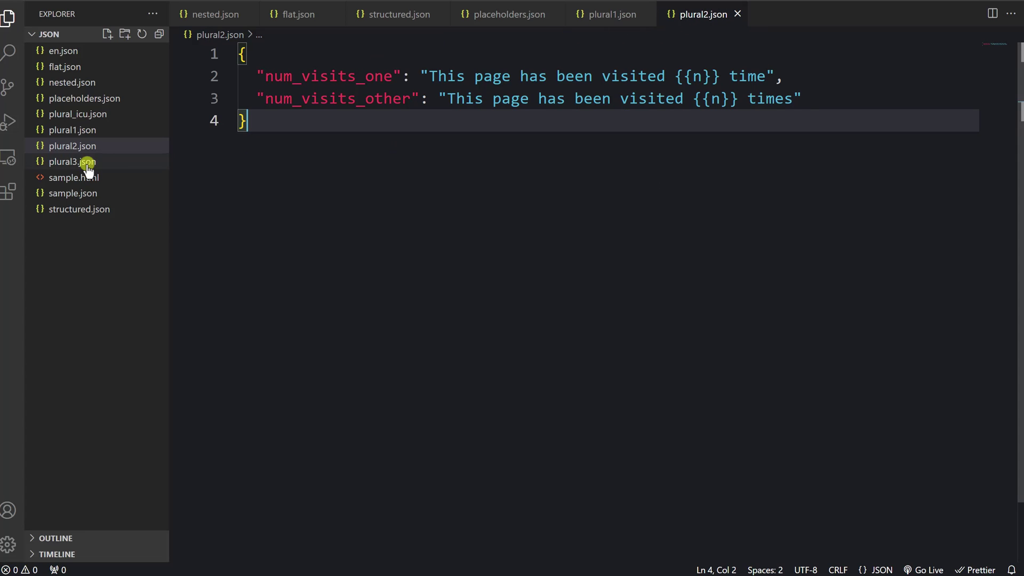
left_click(69, 161)
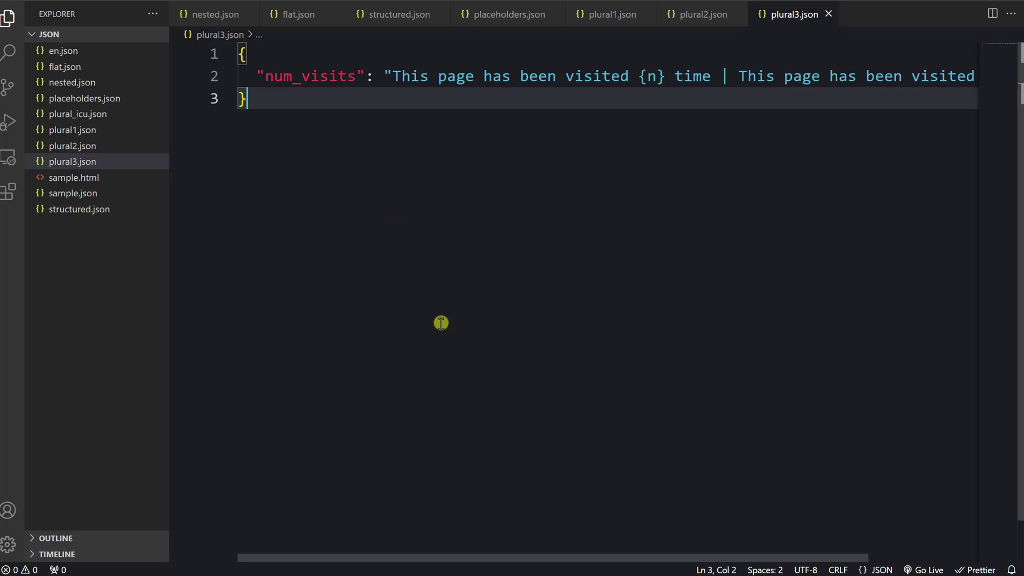
key("ctrl+b")
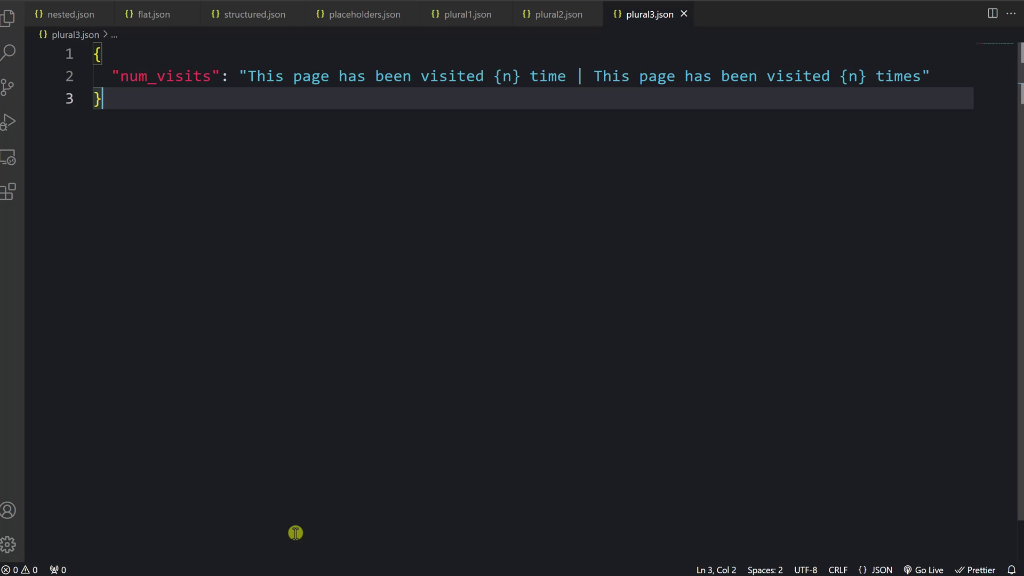
double_click(578, 77)
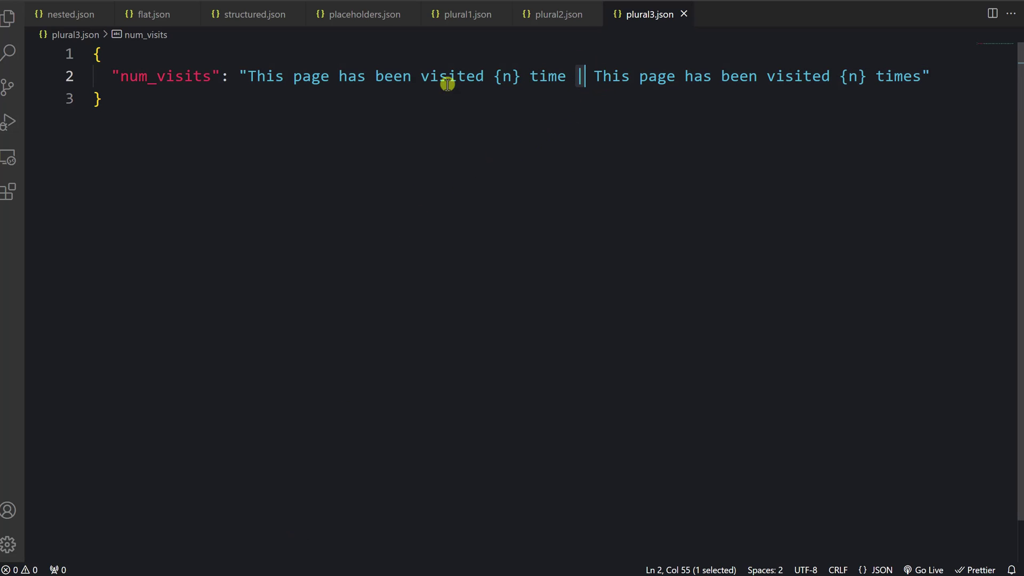
left_click_drag(247, 76, 921, 76)
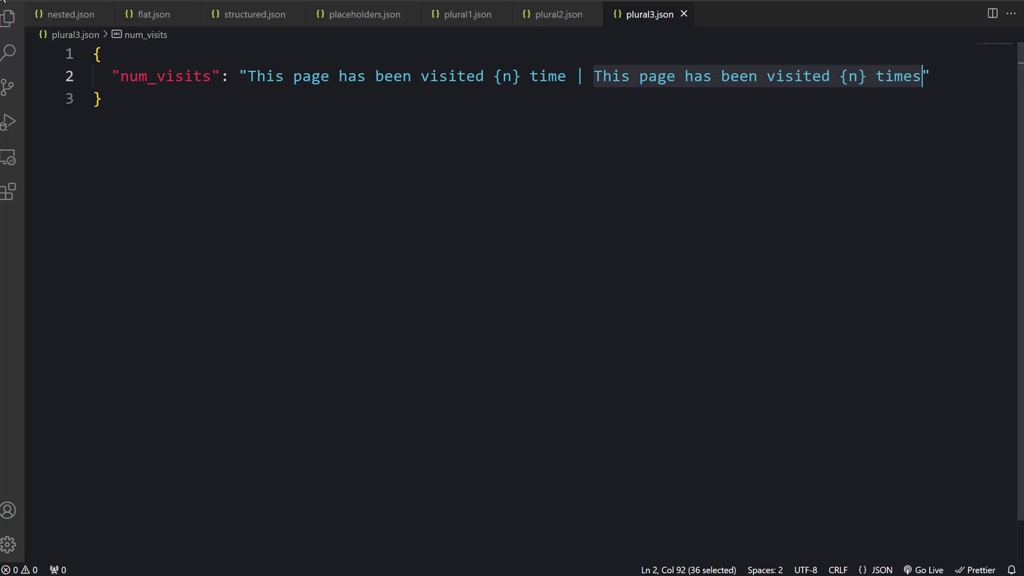
key("ctrl+shift+e")
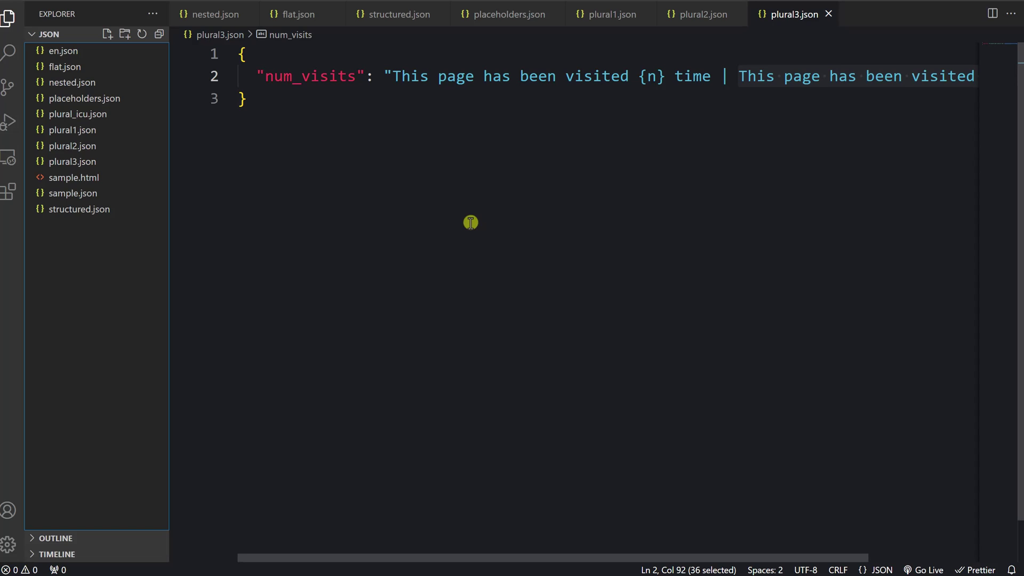
Open plural_icu.json full-width and highlight the count variable, plural keyword and one category
left_click(101, 120)
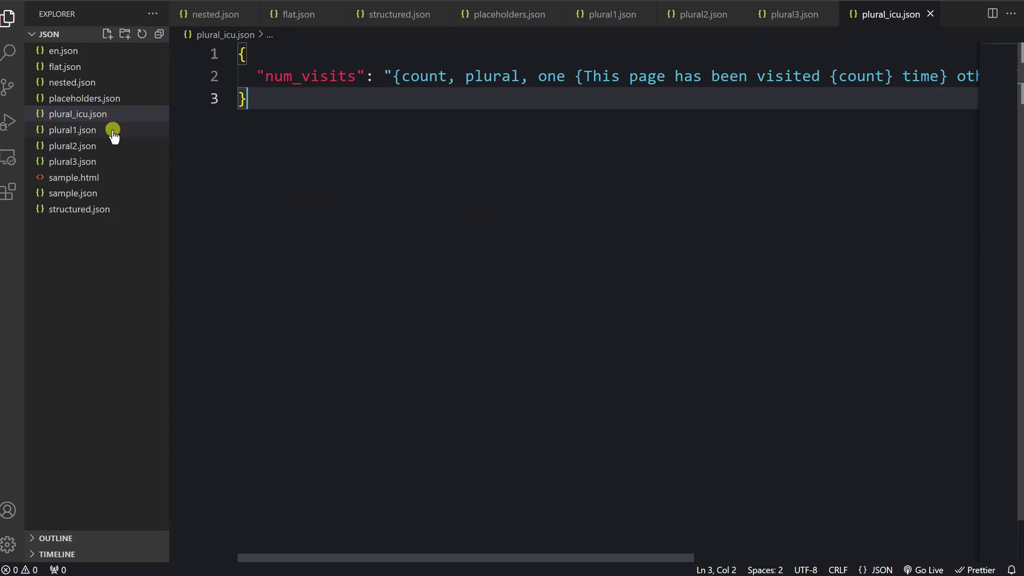
left_click(16, 33)
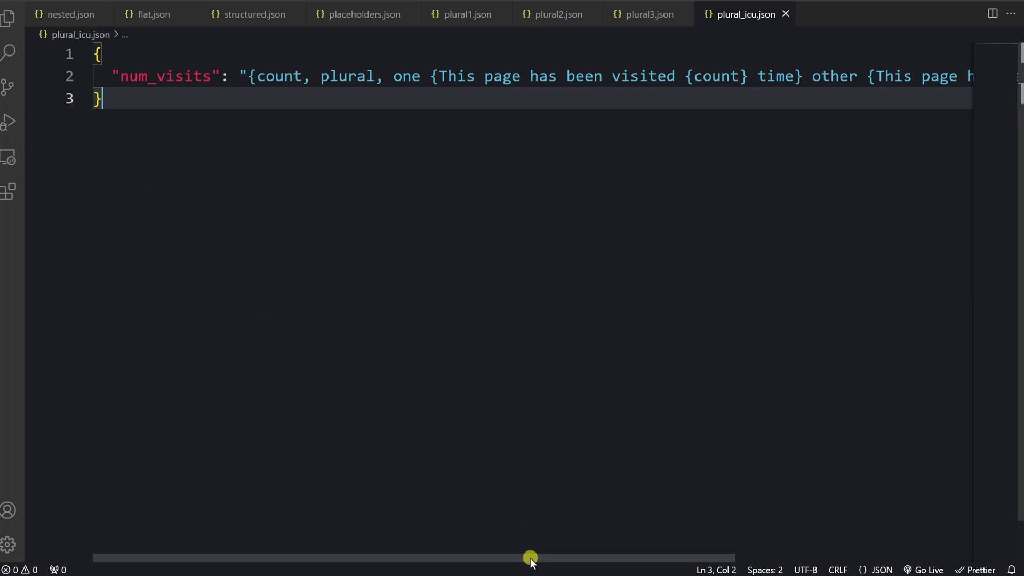
left_click_drag(530, 556, 536, 555)
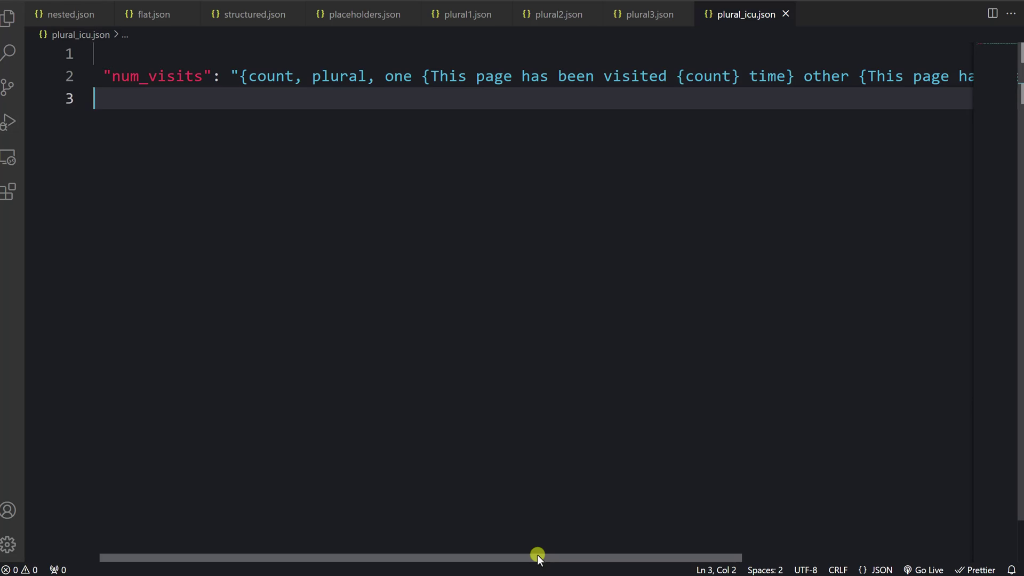
left_click_drag(537, 554, 539, 554)
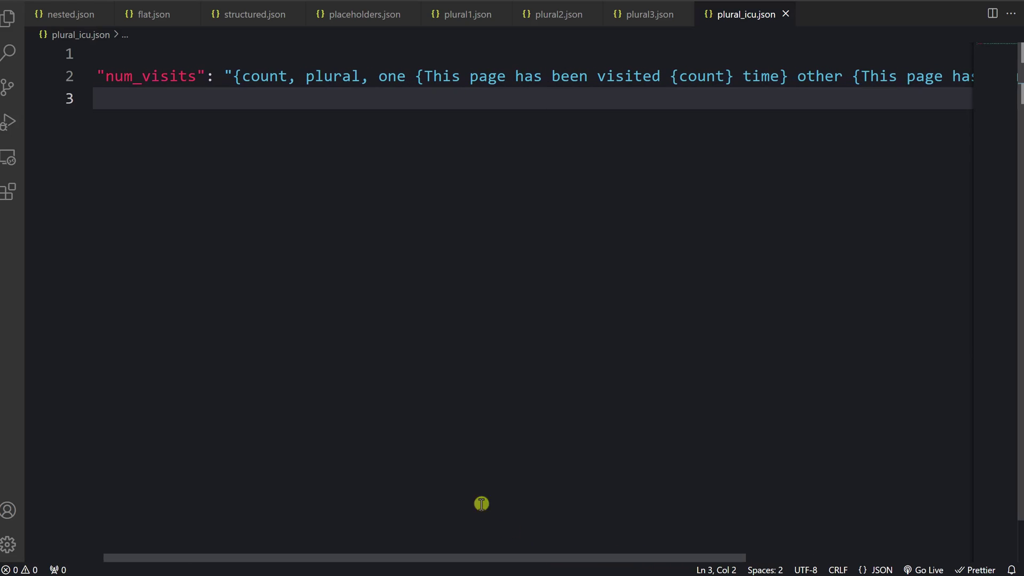
double_click(236, 77)
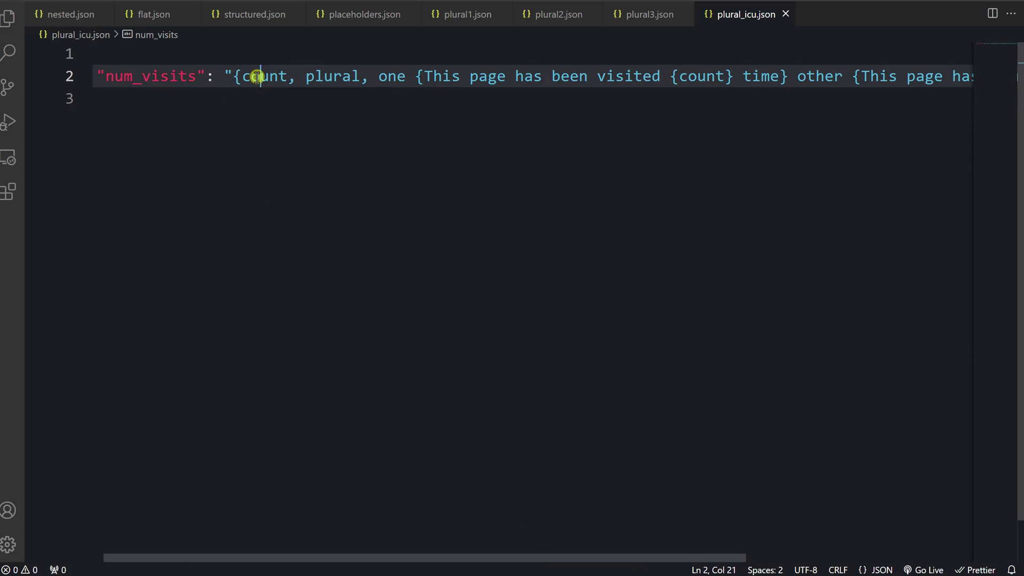
double_click(261, 77)
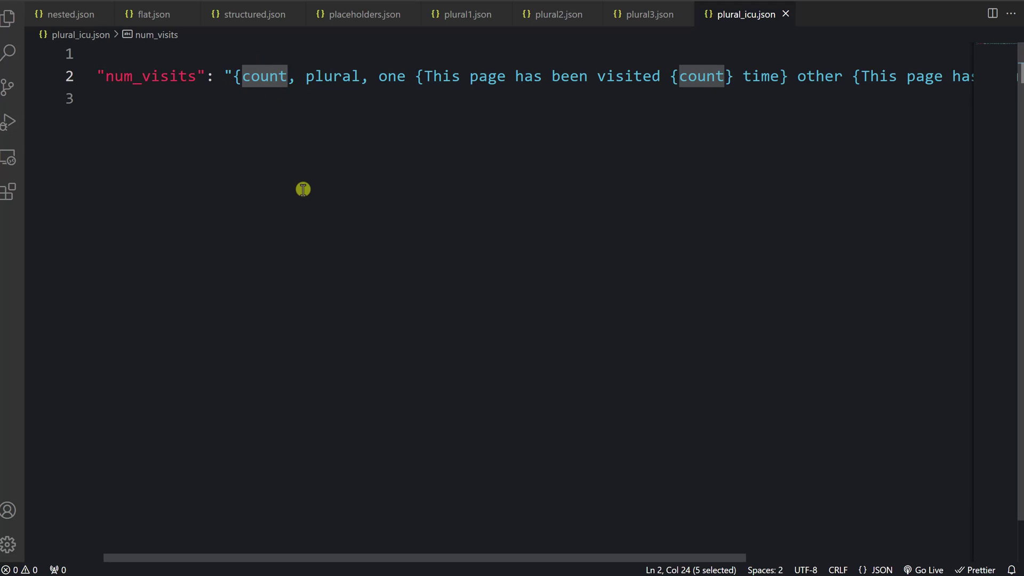
double_click(313, 77)
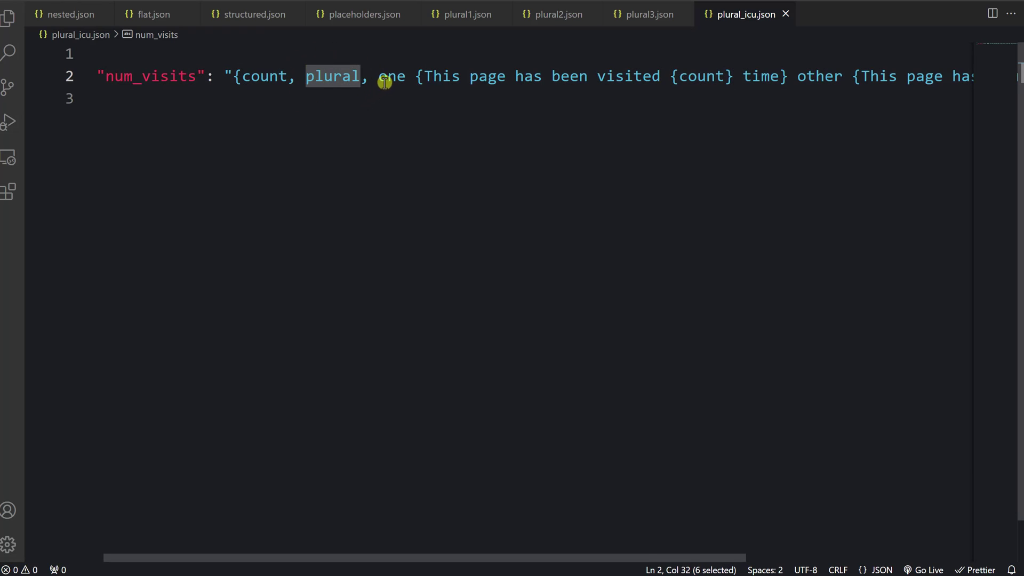
double_click(388, 79)
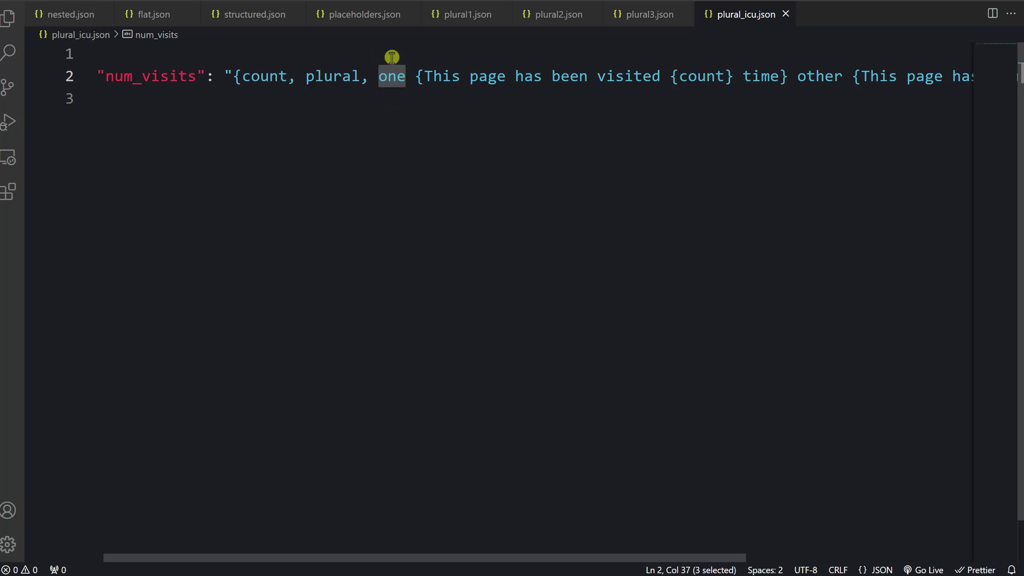
Highlight the singular and plural messages, the other category, and count inside each message
left_click_drag(422, 76, 780, 78)
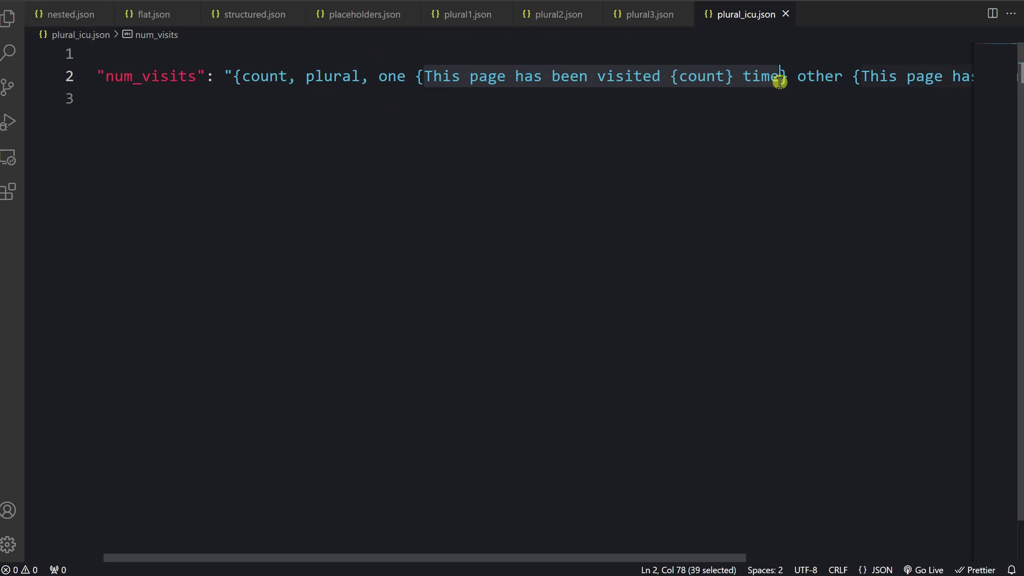
double_click(682, 86)
left_click_drag(559, 557, 809, 555)
left_click(503, 79)
double_click(504, 80)
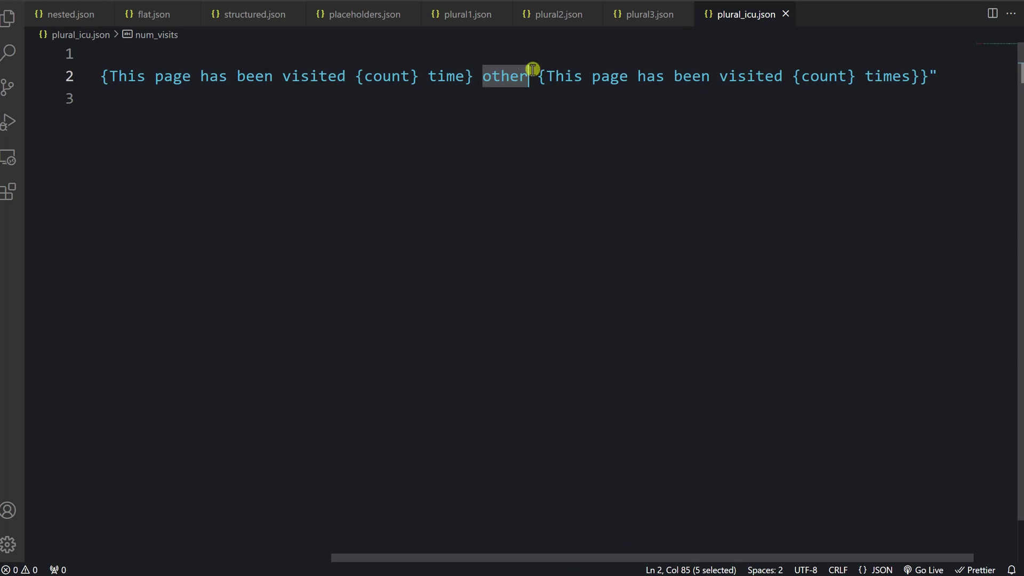
left_click_drag(544, 80, 928, 80)
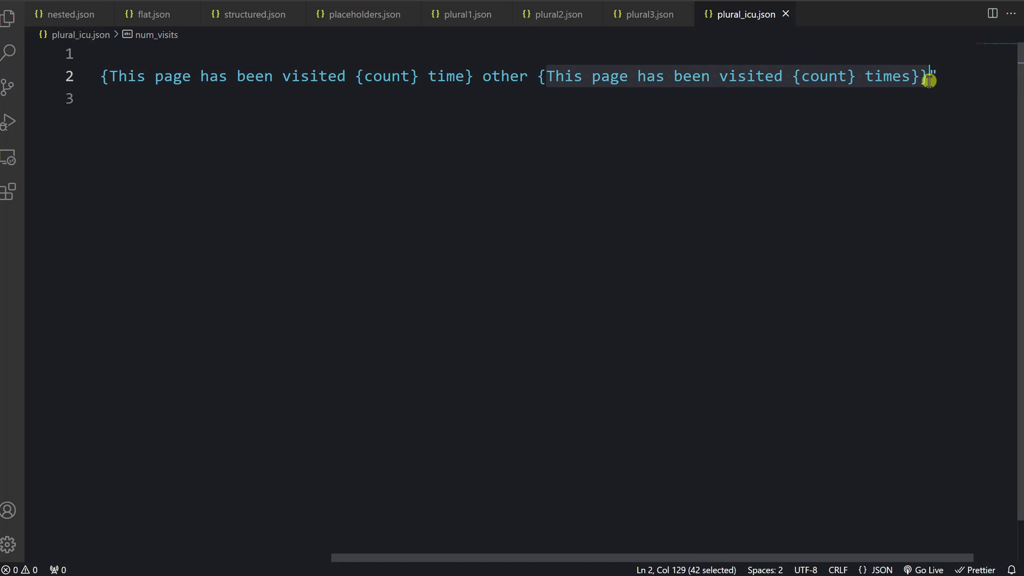
double_click(832, 77)
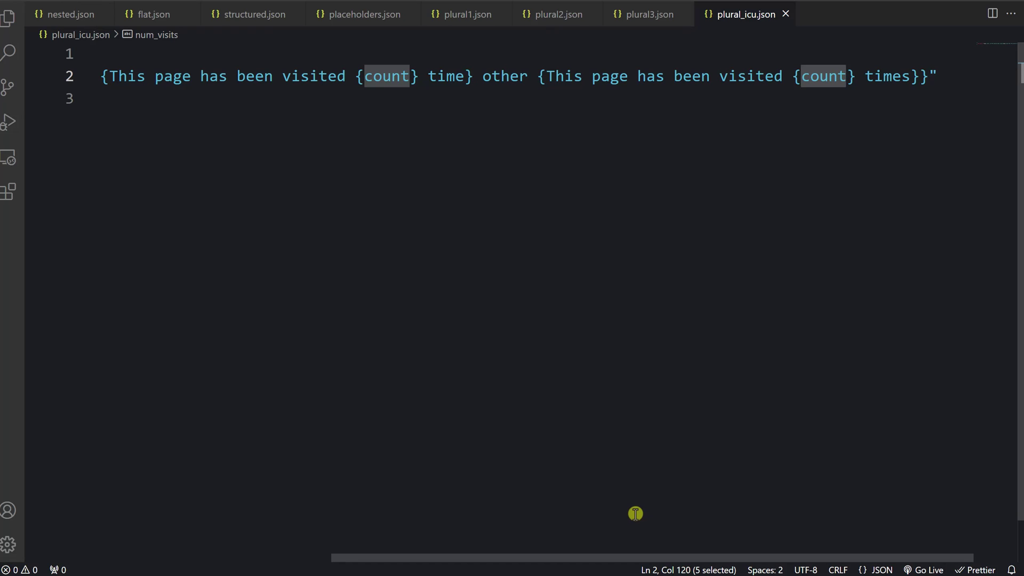
Show the file list again and close all open files
key("ctrl+b")
right_click(380, 17)
left_click(408, 106)
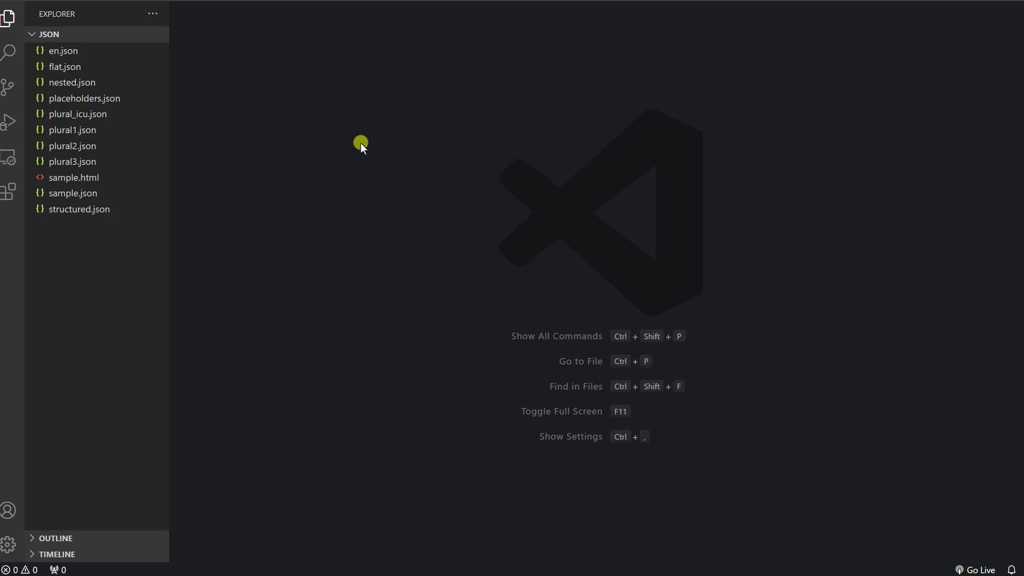
left_click(96, 51)
scroll(477, 279, "down", 2)
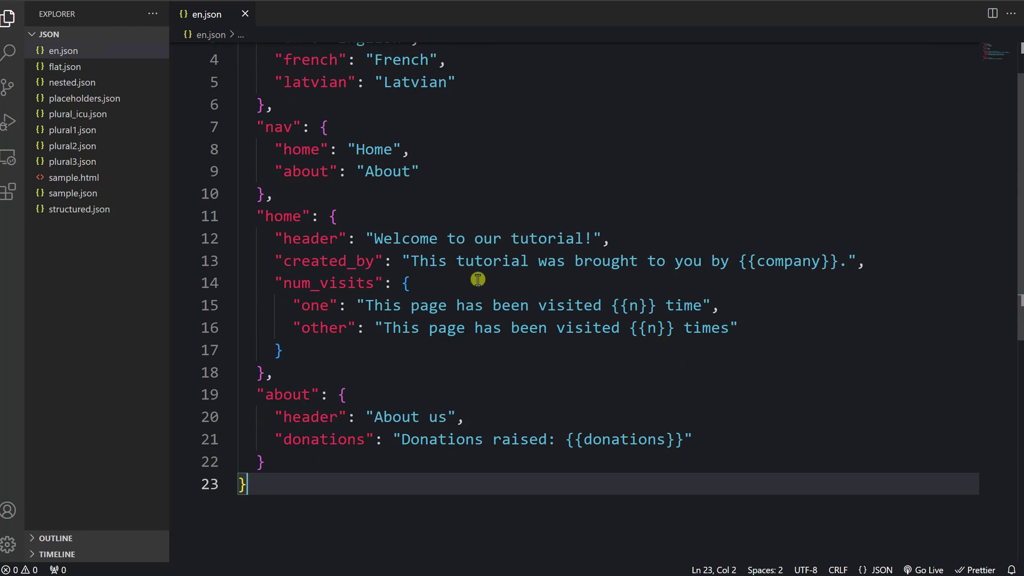
scroll(477, 279, "up", 2)
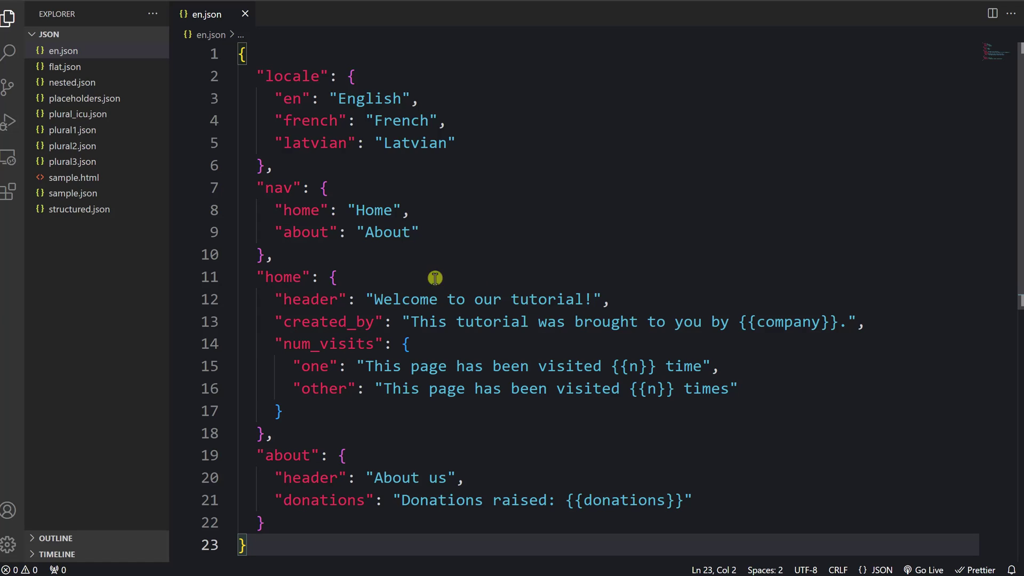
left_click_drag(241, 120, 480, 144)
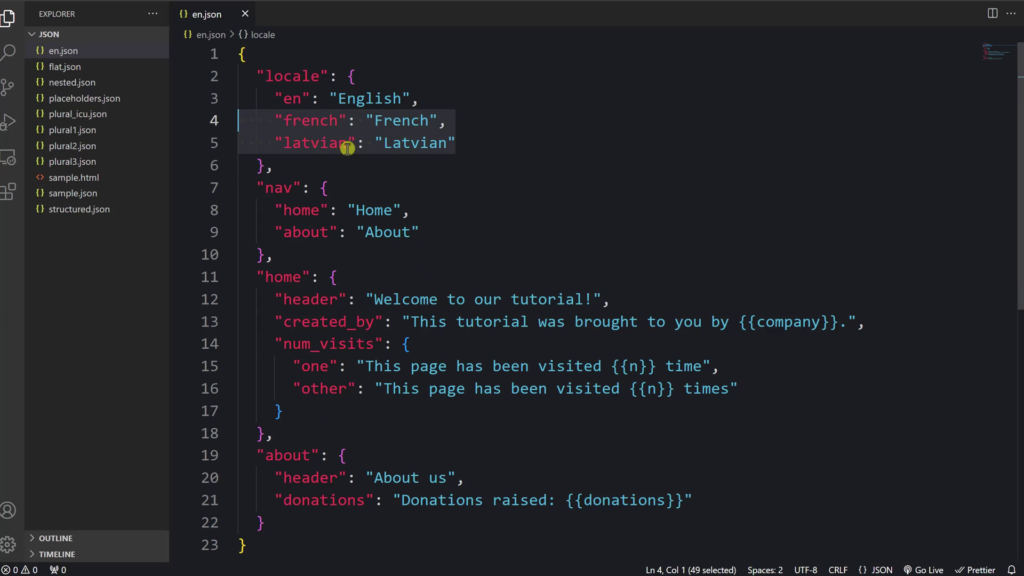
left_click(371, 164)
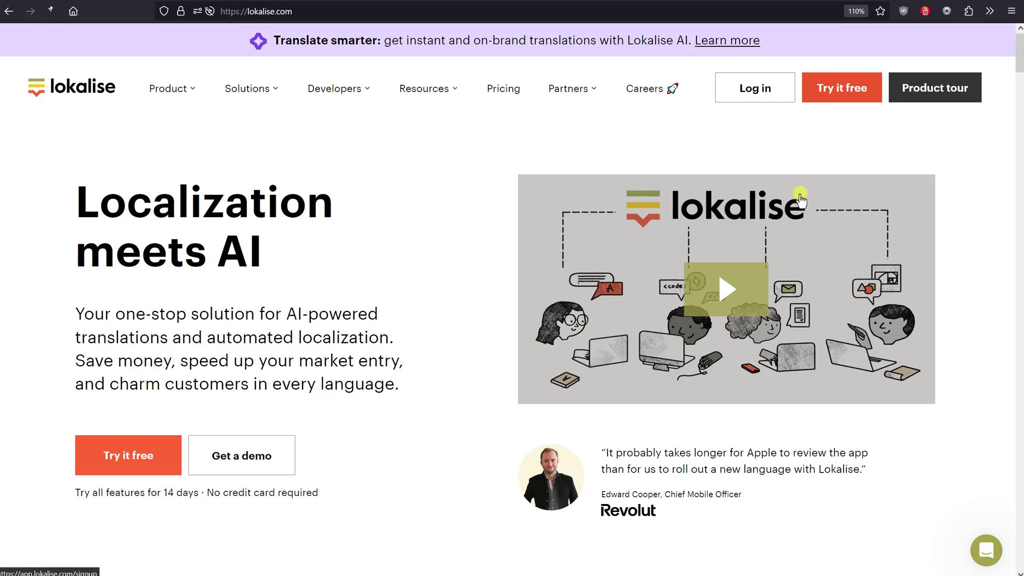
Start a Lokalise free trial, entering the work e-mail, full name and password
left_click(841, 90)
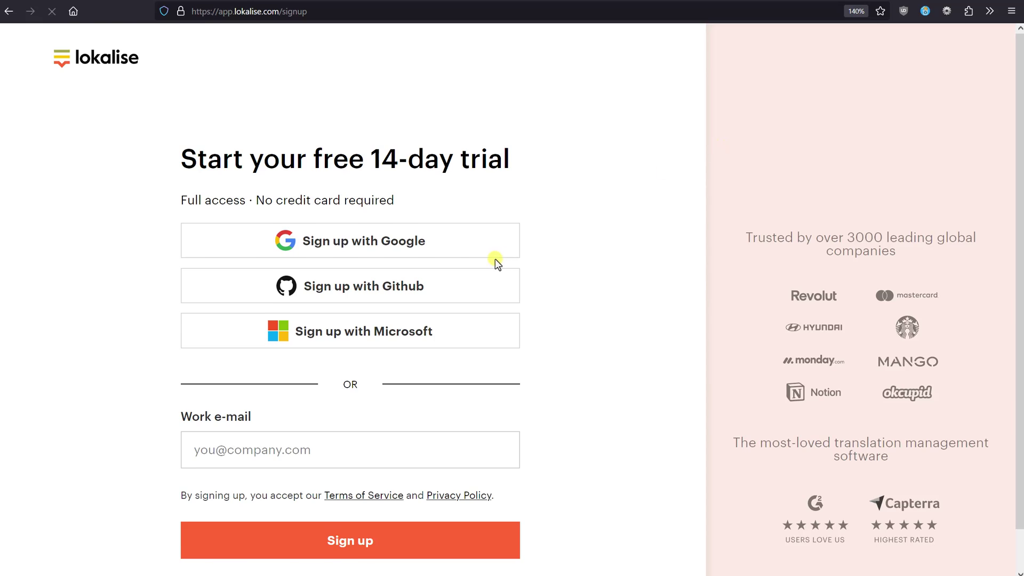
scroll(426, 398, "down", 1)
left_click(426, 398)
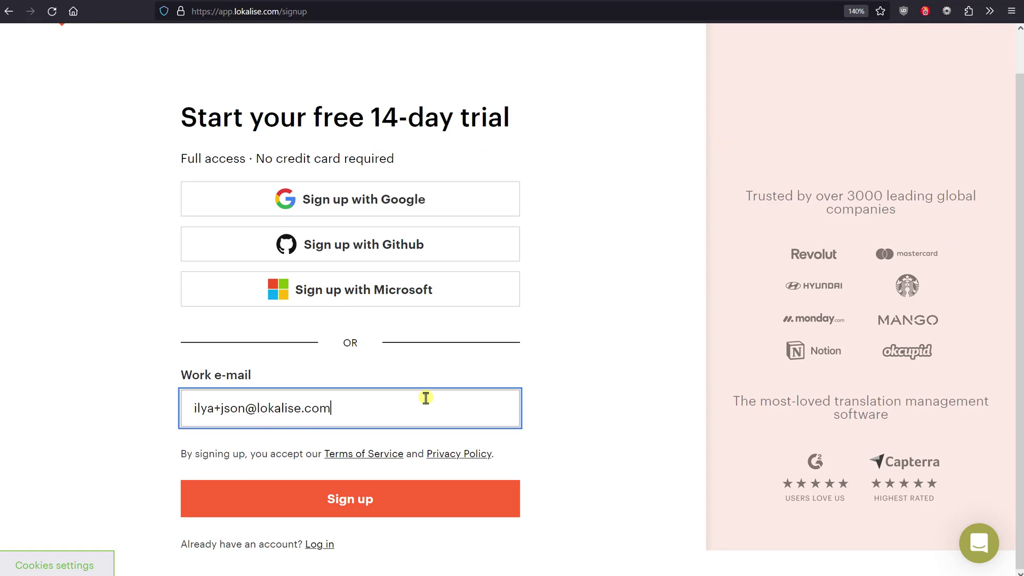
key("Return")
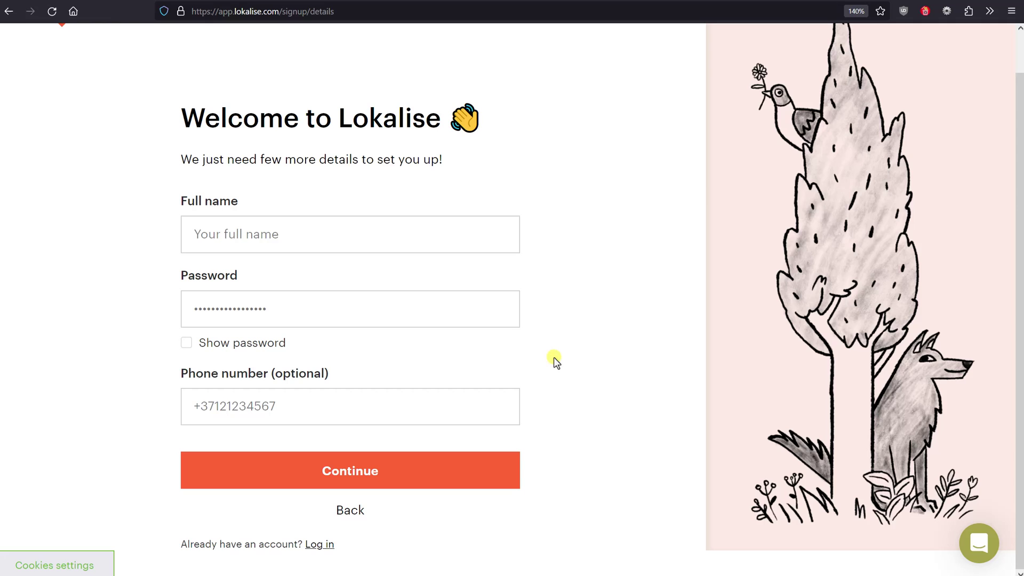
left_click(351, 242)
type("Ilya")
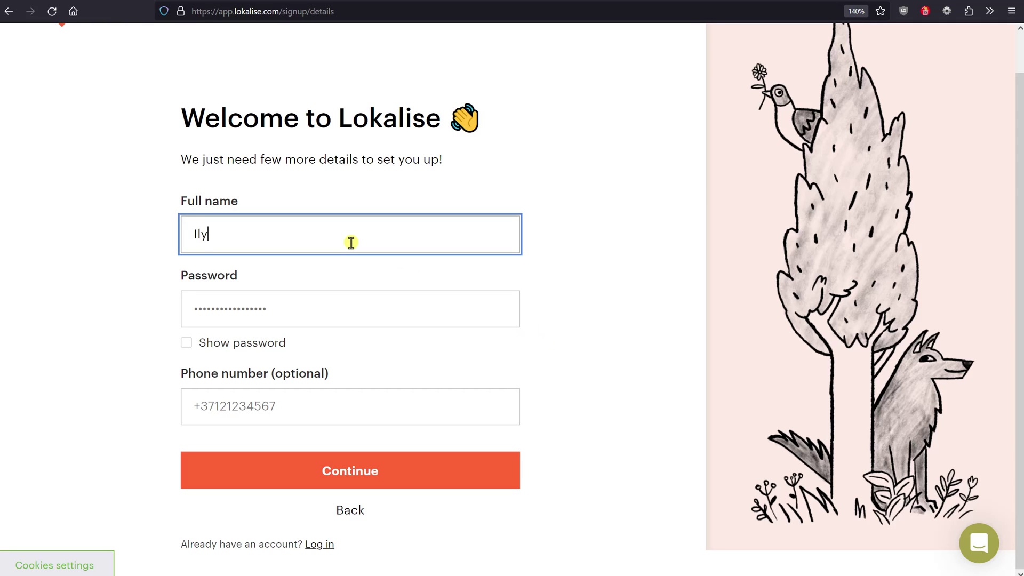
key("Tab")
type("••••••")
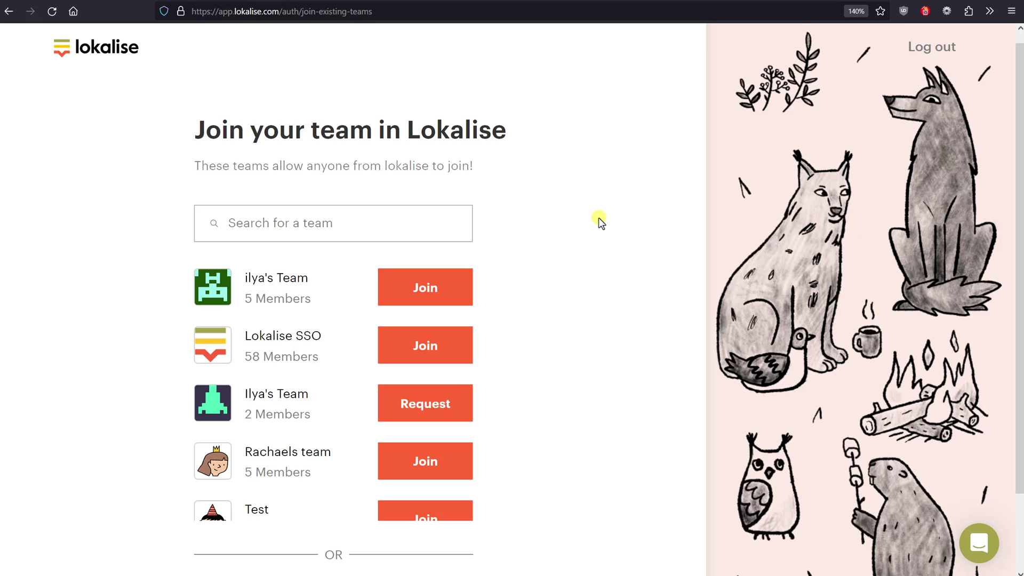
scroll(618, 226, "down", 3)
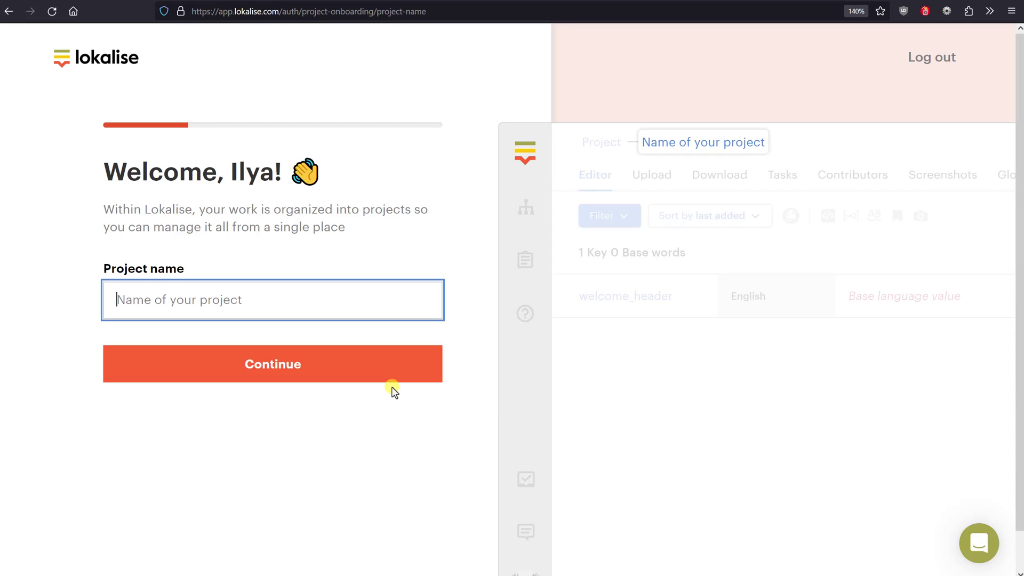
Name the new project JSON
type("s")
key("BackSpace")
type("JSON")
left_click(391, 386)
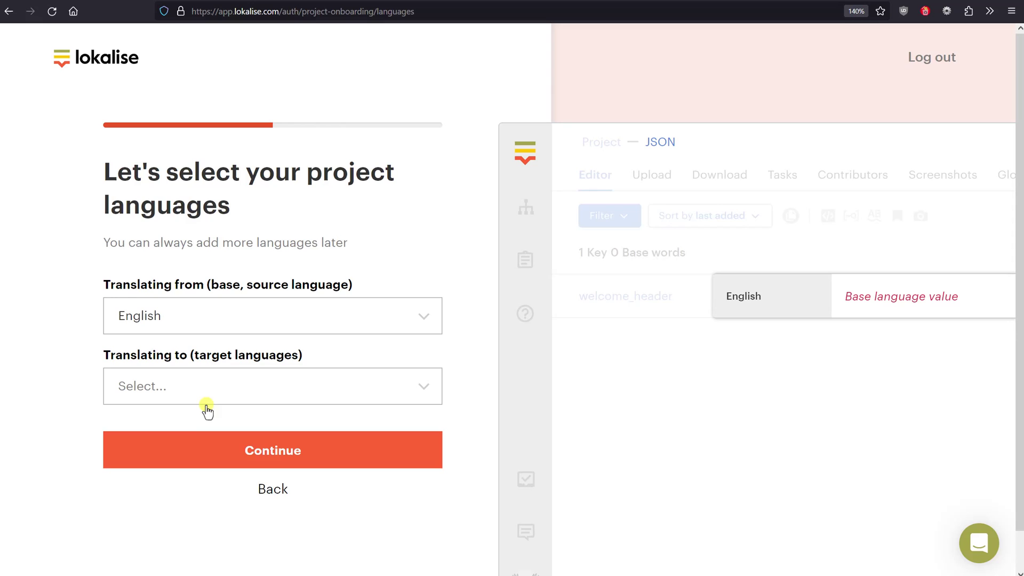
Add French and Latvian as the project's target languages
left_click(207, 405)
type("fre")
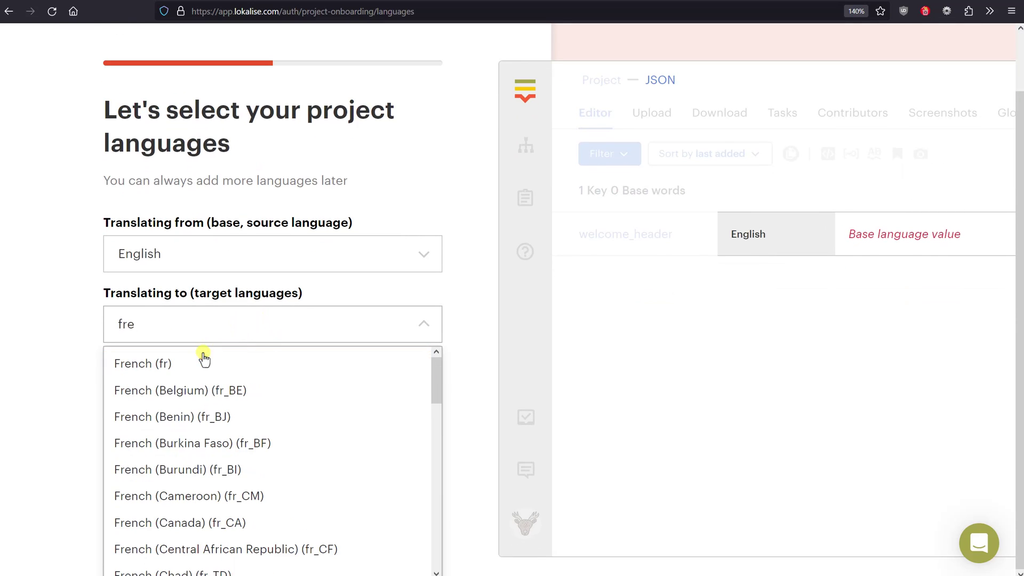
left_click(201, 360)
type("latv")
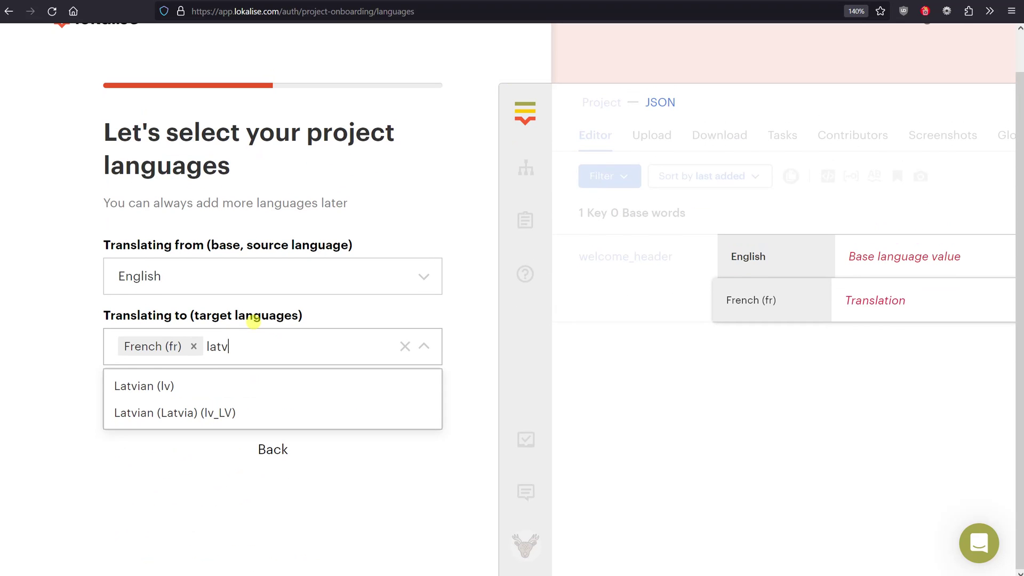
left_click(208, 386)
Accept the welcome_header key, choose the iOS platform, and finish onboarding
left_click(293, 412)
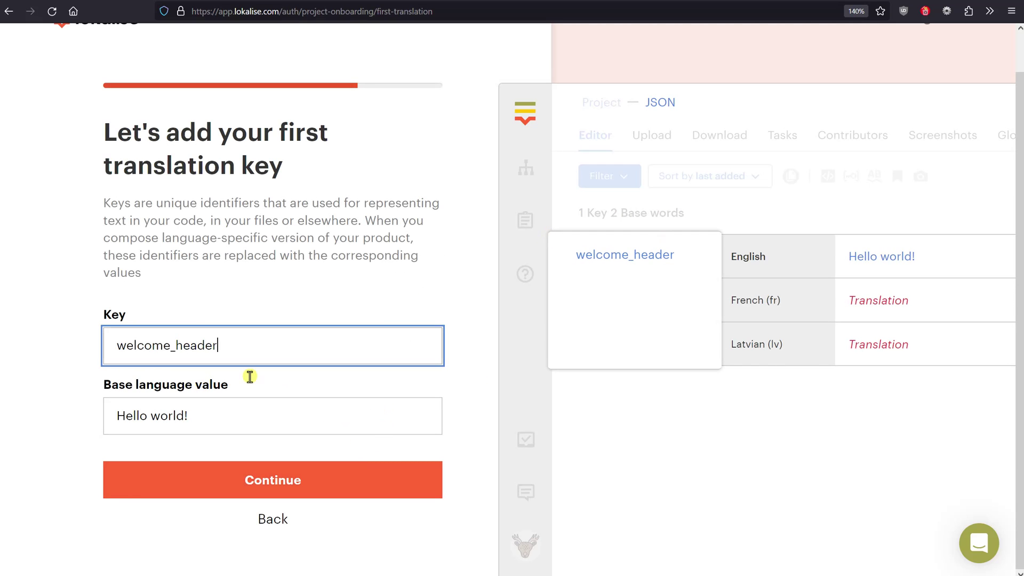
left_click(337, 489)
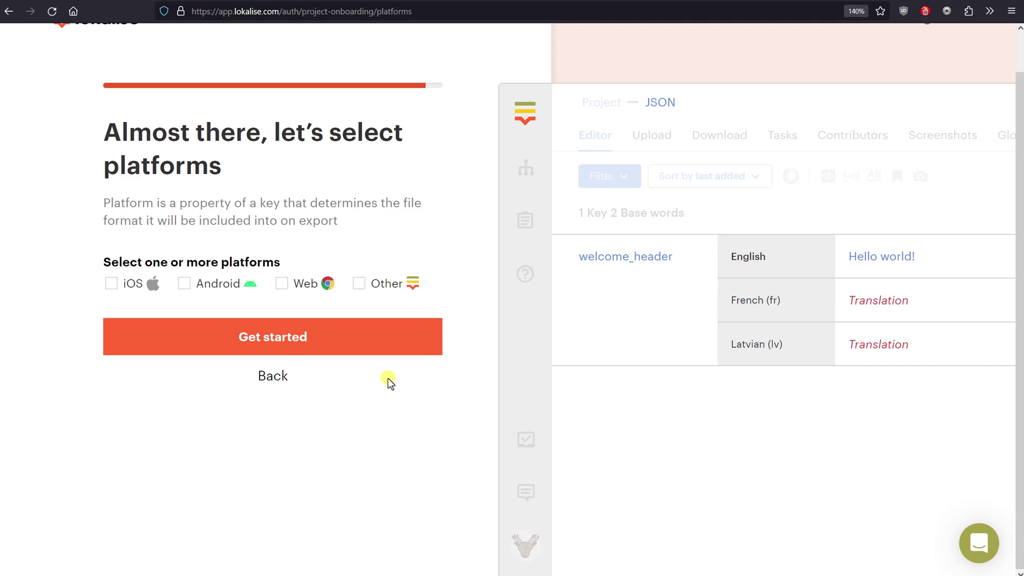
left_click(111, 283)
left_click(283, 336)
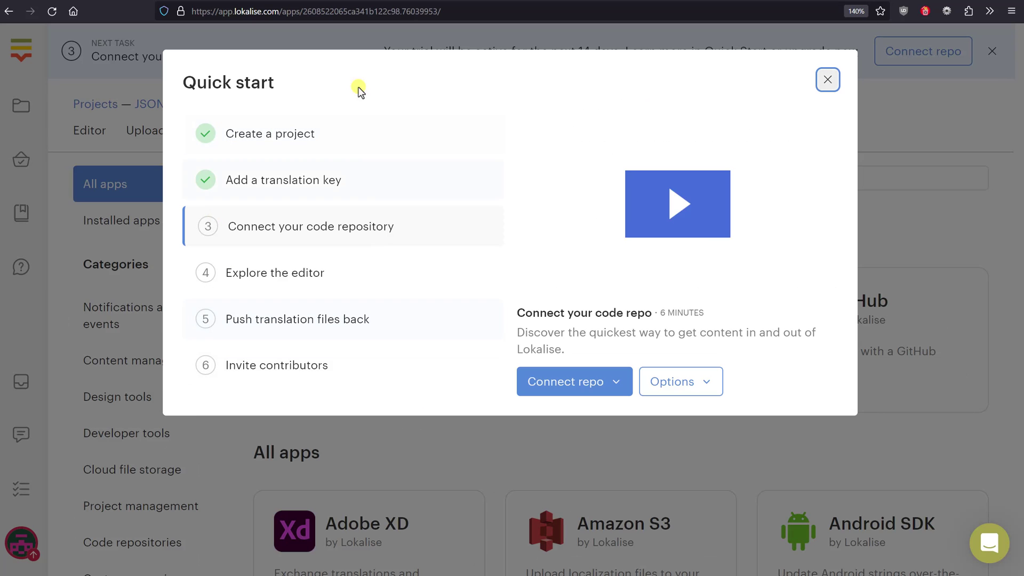
Dismiss the quick start guide and view the project's translation editor
left_click(828, 78)
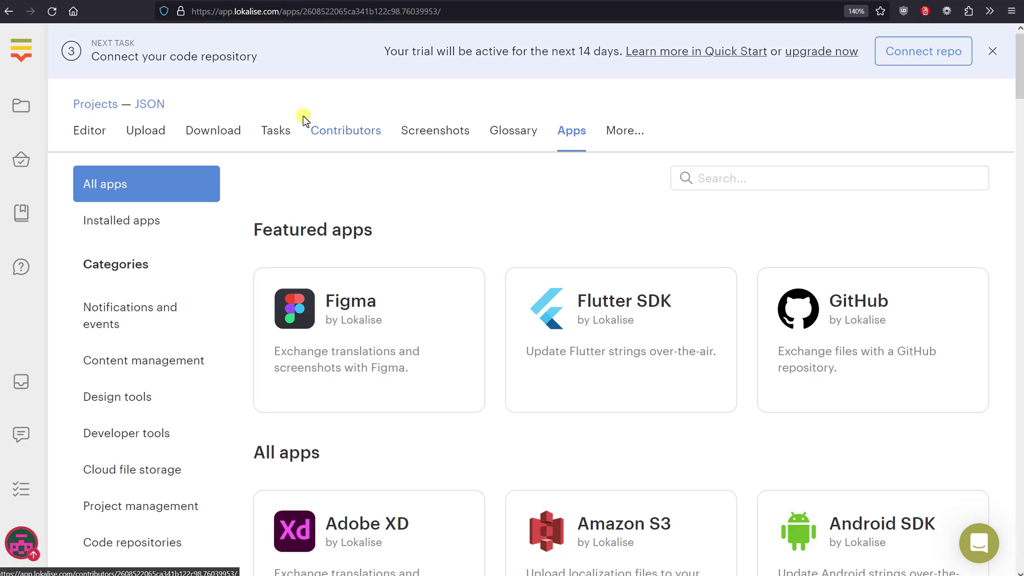
left_click(89, 135)
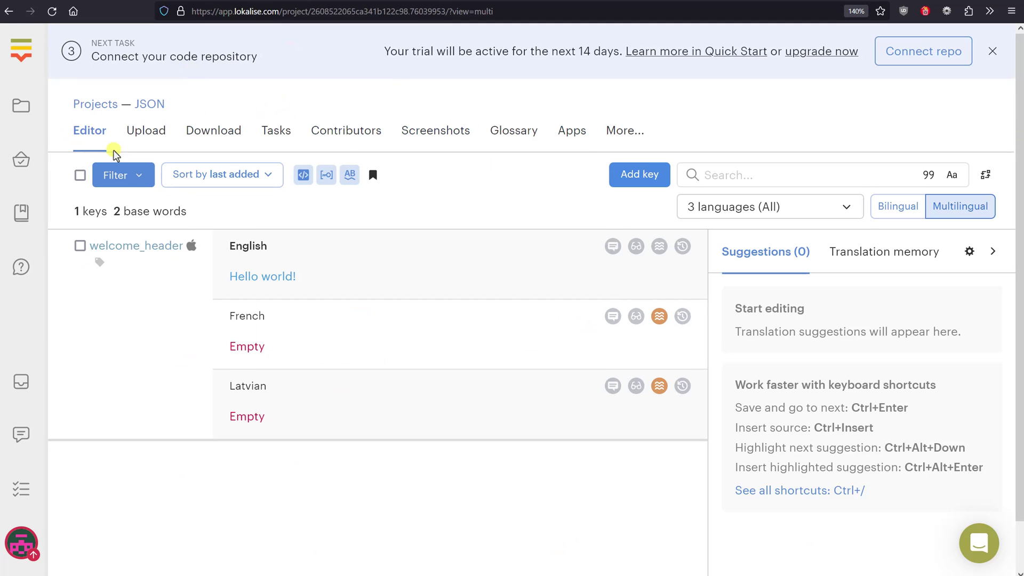
Dismiss the trial banner and delete the welcome_header key with all its translations
left_click(992, 51)
mouse_move(409, 237)
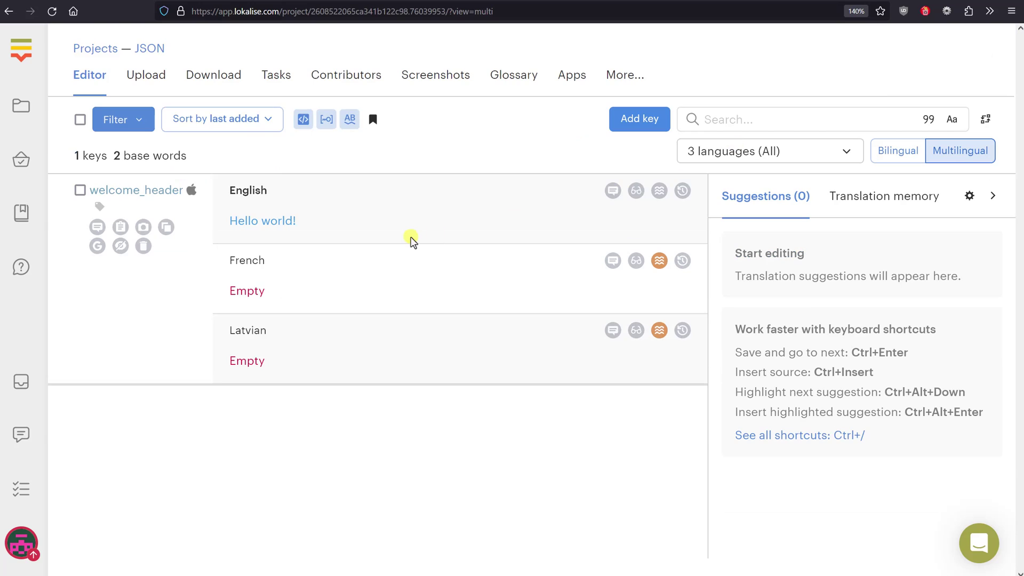
left_click(144, 245)
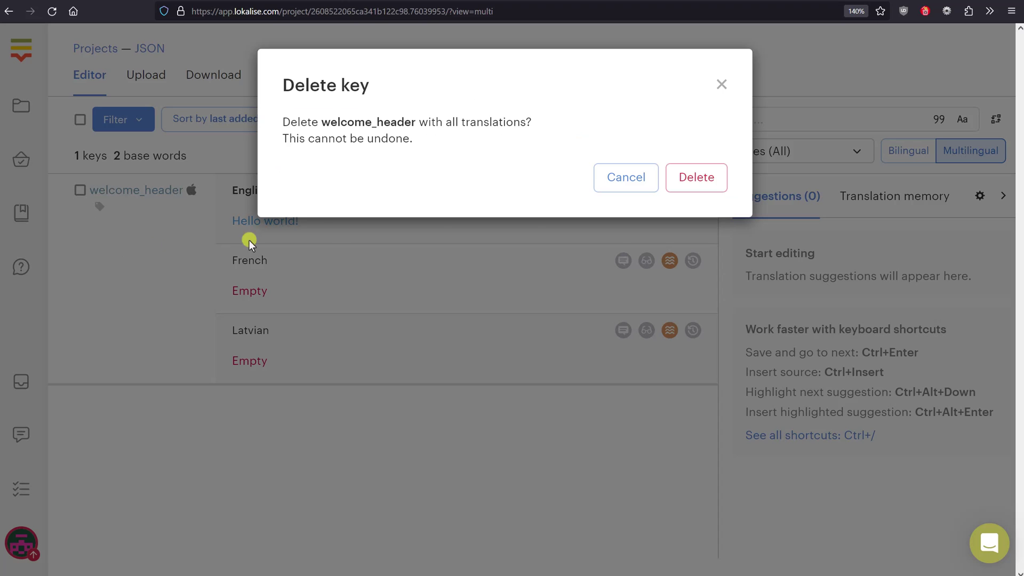
left_click(724, 187)
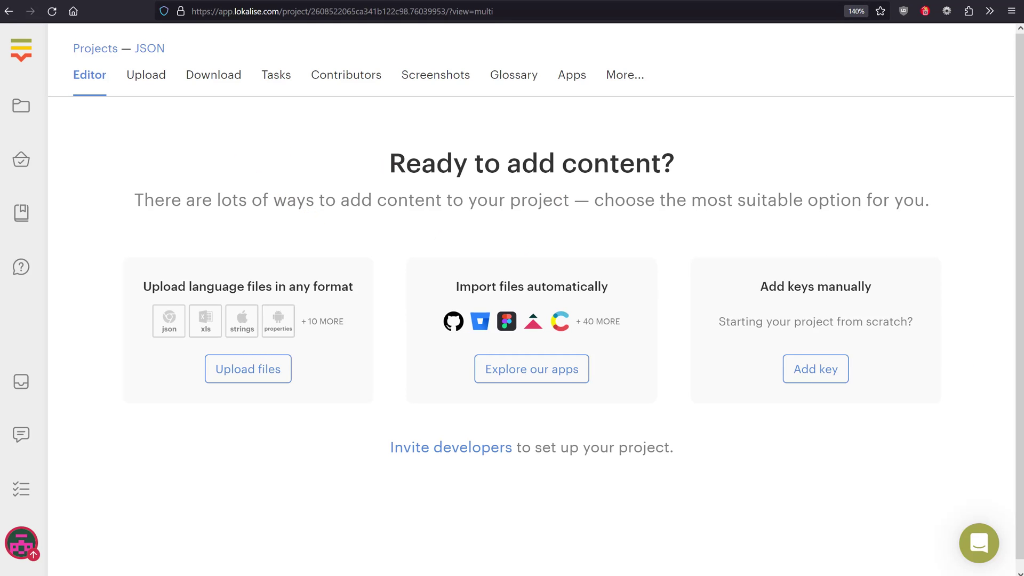
Upload en.json, which is detected as English with 10 keys and 32 words
left_click(156, 87)
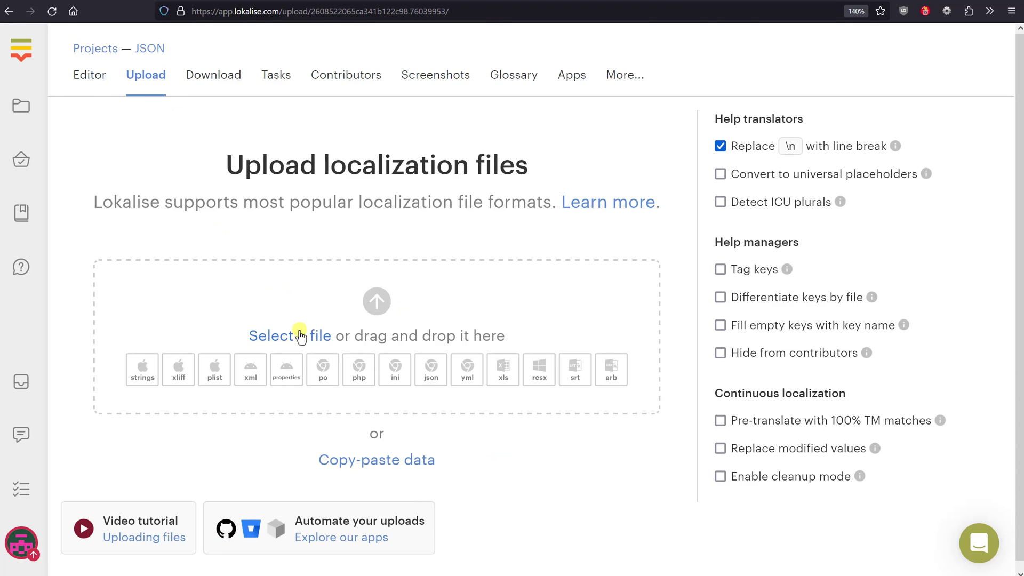
left_click(300, 336)
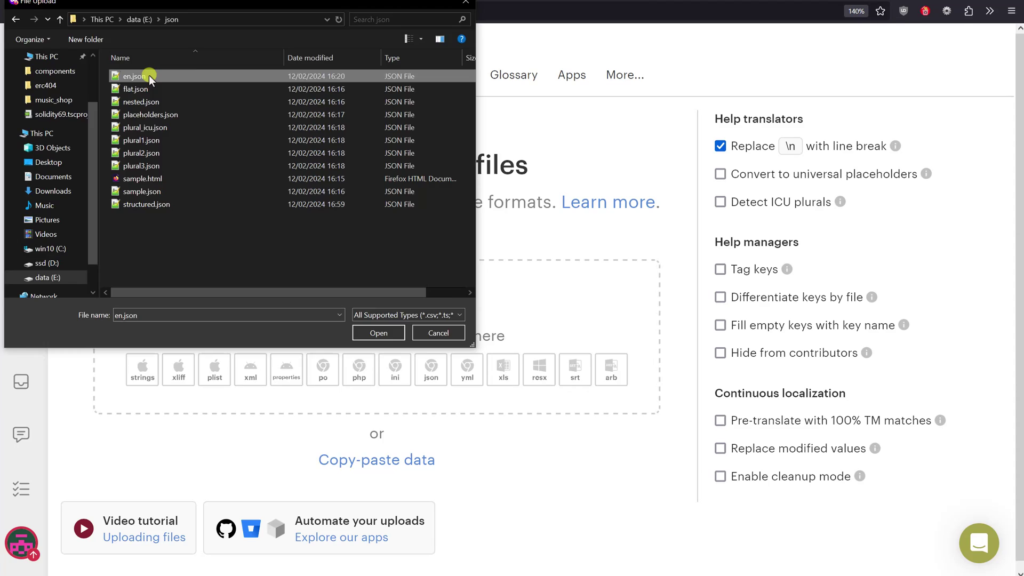
double_click(147, 75)
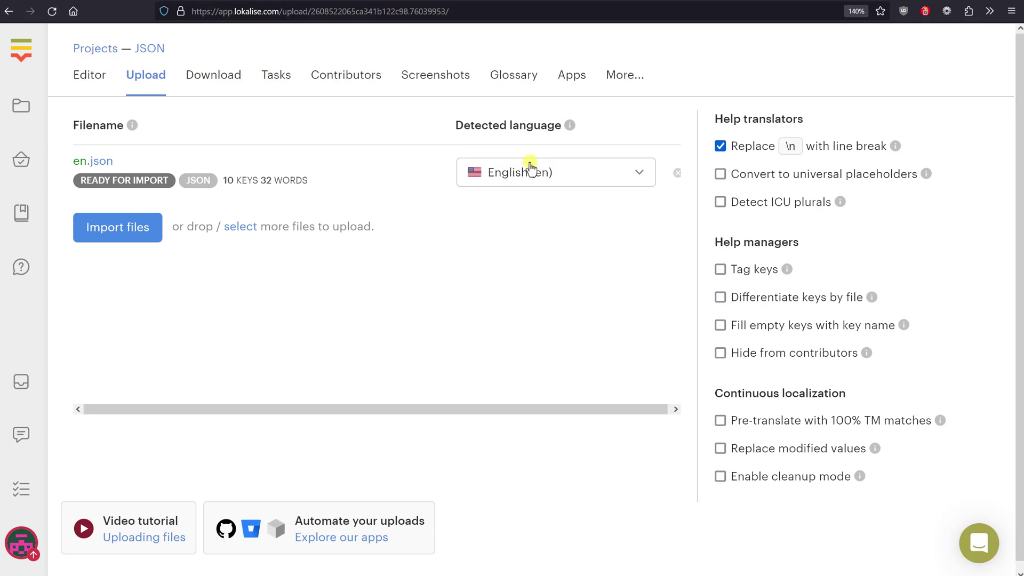
left_click_drag(223, 180, 325, 179)
left_click(264, 171)
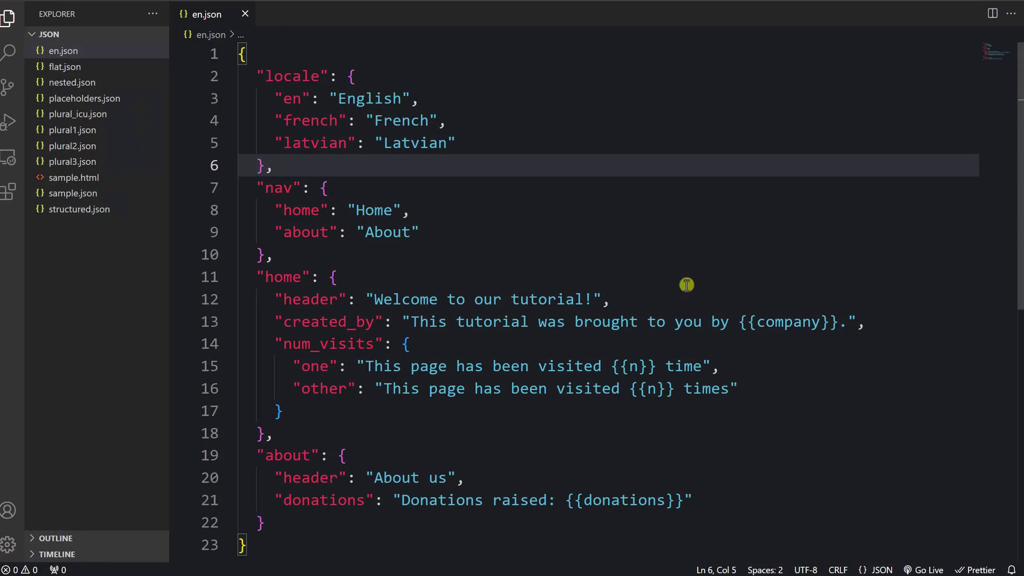
scroll(578, 408, "down", 1)
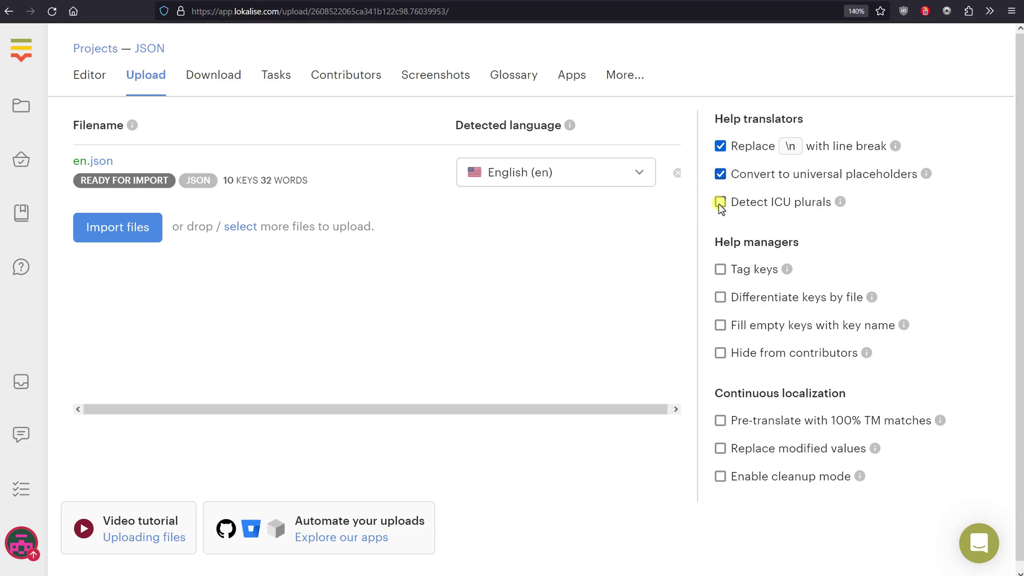
Import en.json with universal placeholders and review the 10 imported English keys in the editor
left_click(107, 229)
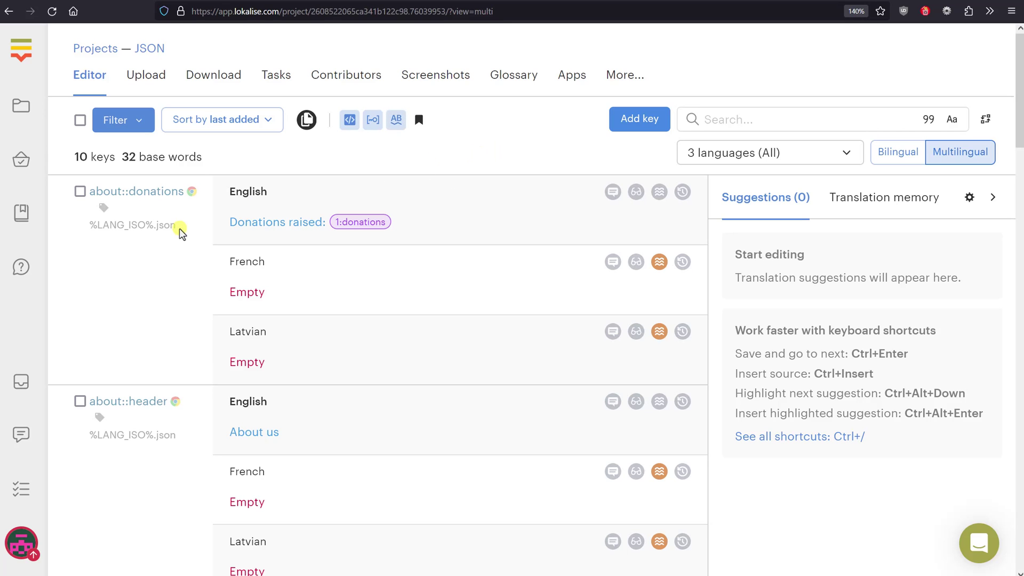
scroll(320, 296, "down", 2)
scroll(277, 235, "down", 10)
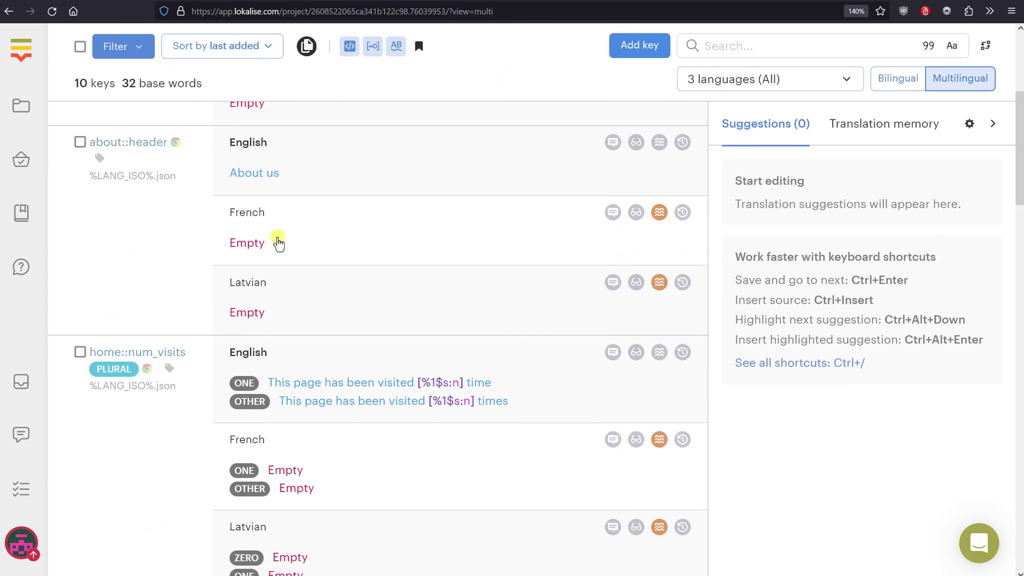
scroll(252, 197, "up", 12)
triple_click(252, 197)
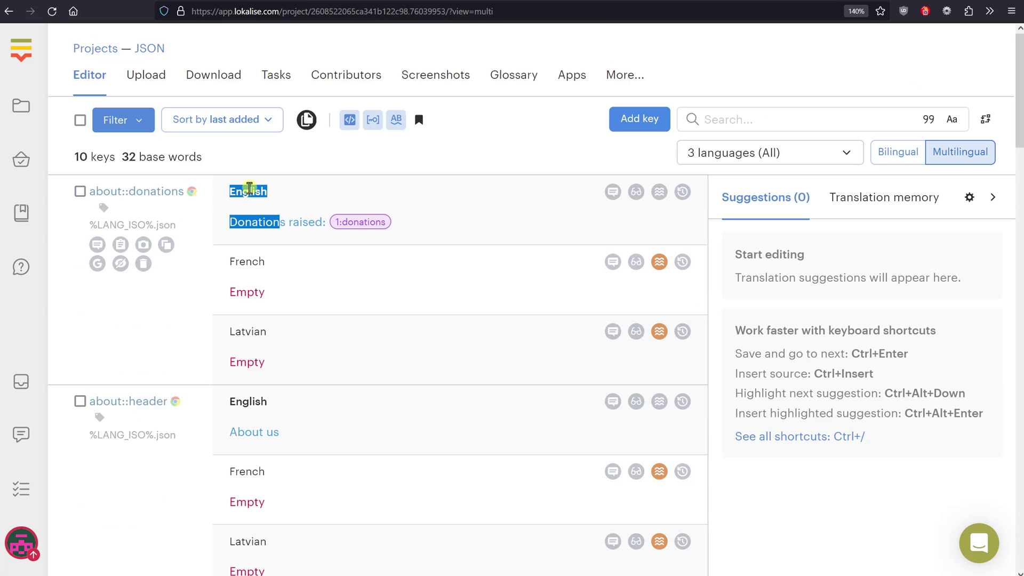
left_click(221, 204)
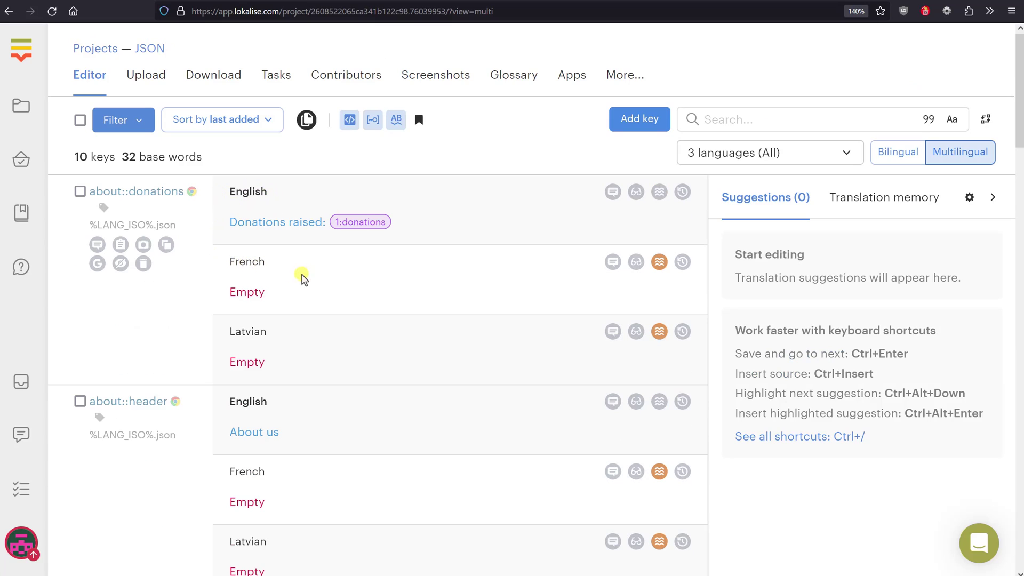
Insert the donations placeholder into the French donations translation
left_click(251, 291)
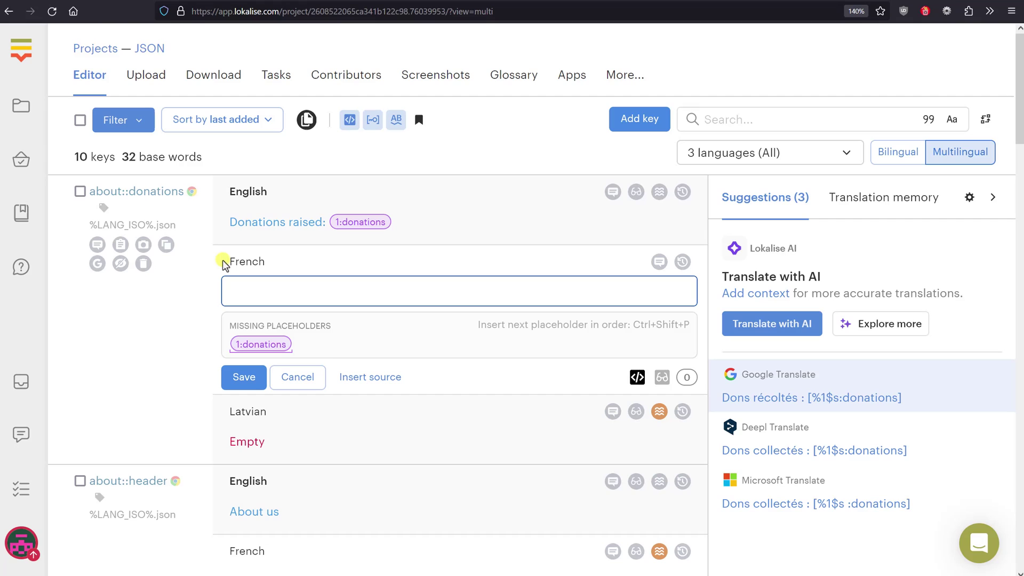
left_click(264, 346)
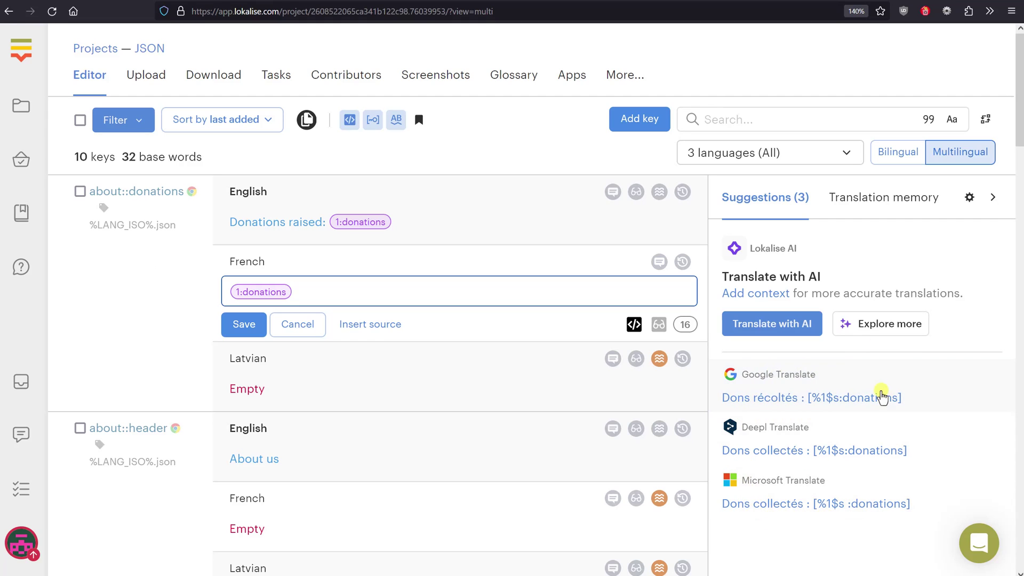
left_click(169, 368)
scroll(238, 245, "down", 5)
Fill about::header's French field with the AI suggestion 'À propos de nous' and save it
left_click(238, 243)
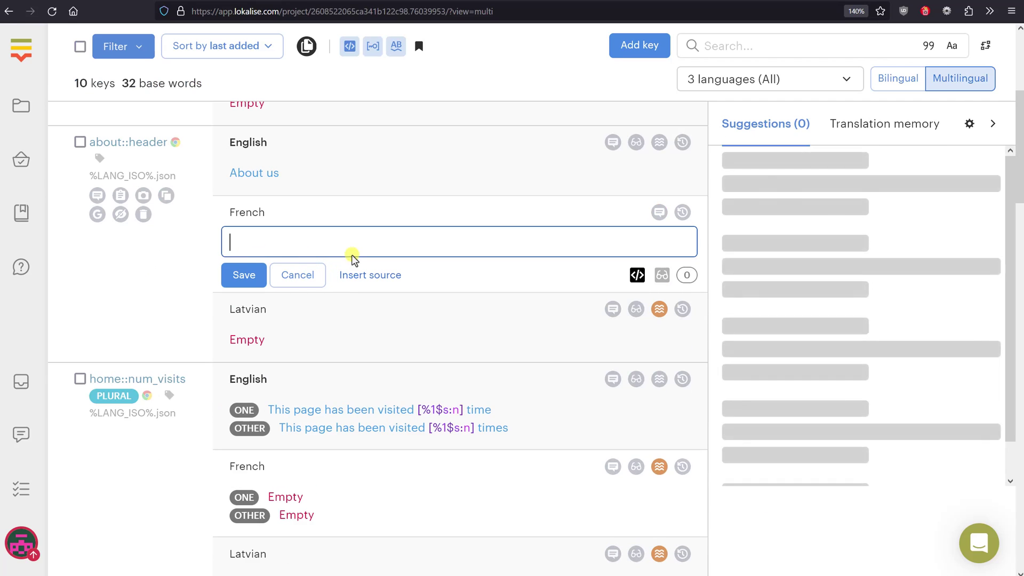
left_click(753, 250)
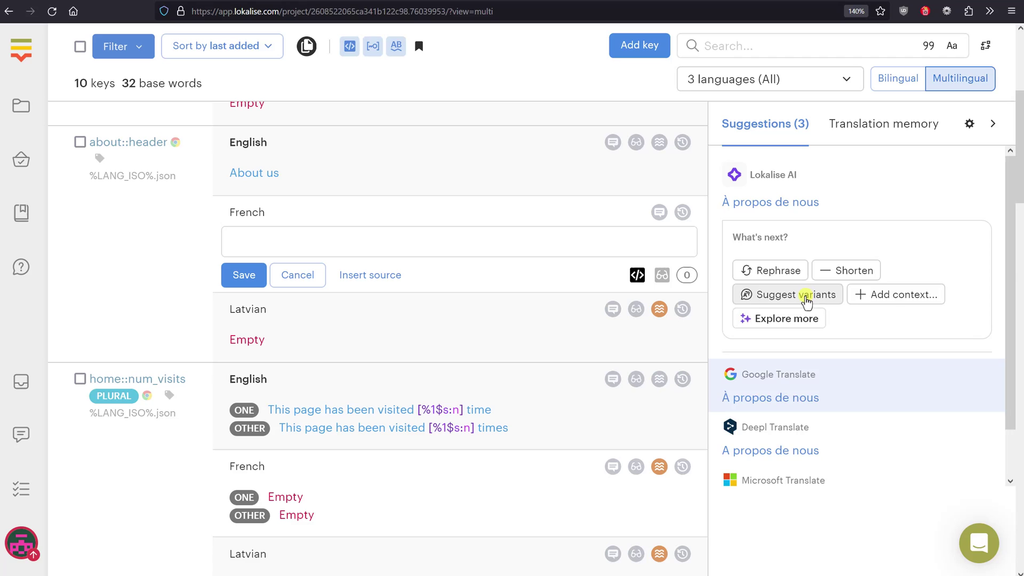
left_click(806, 302)
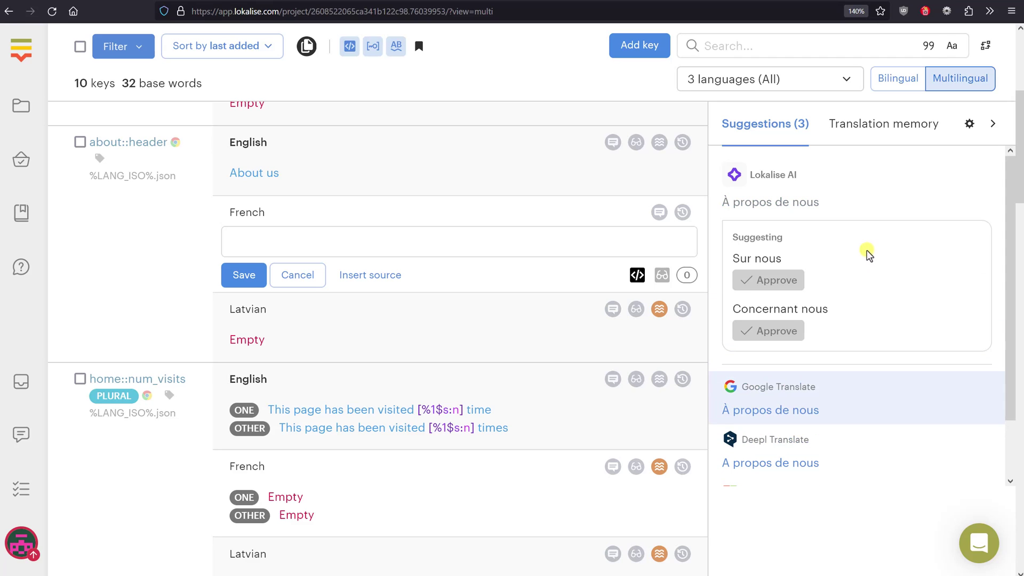
left_click(787, 205)
left_click(855, 408)
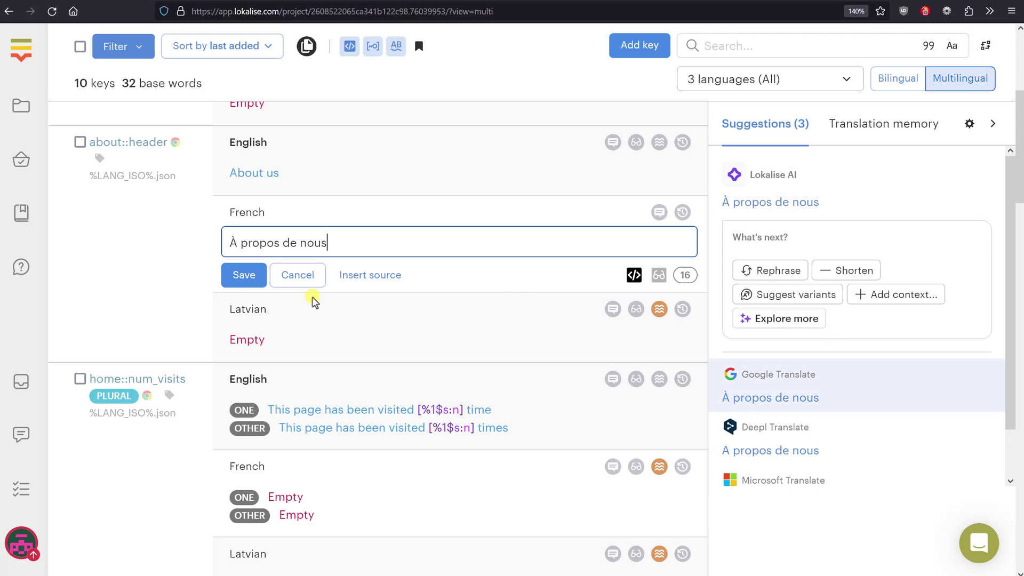
left_click(243, 275)
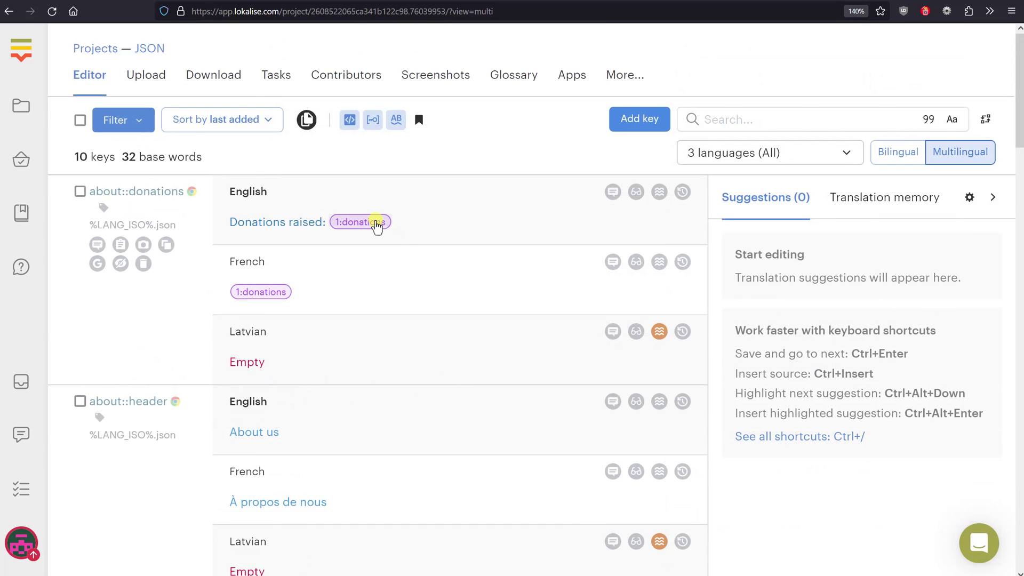
mouse_move(375, 226)
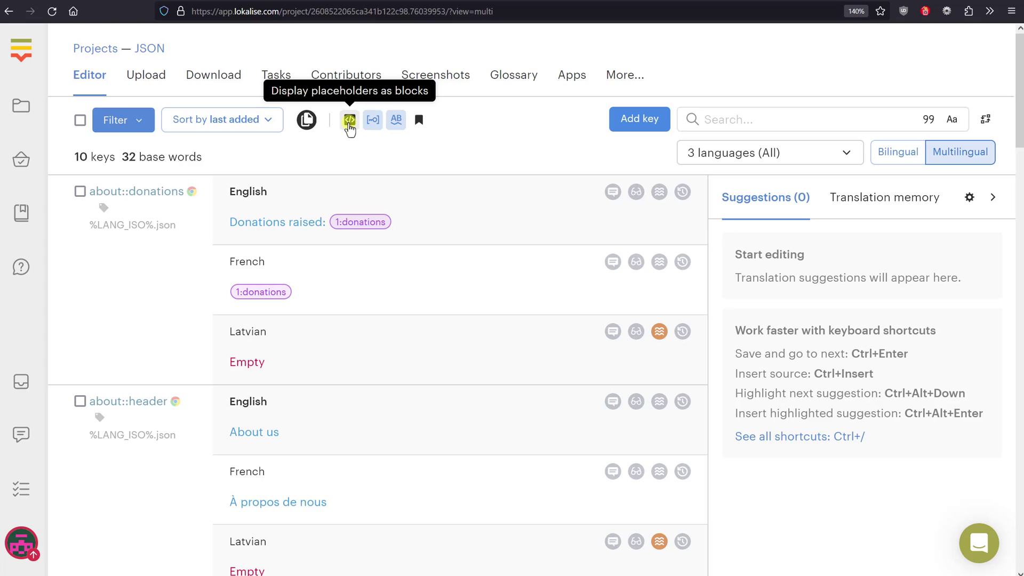
Turn off placeholder blocks so placeholders show as raw text like [%1$s:donations]
left_click(349, 124)
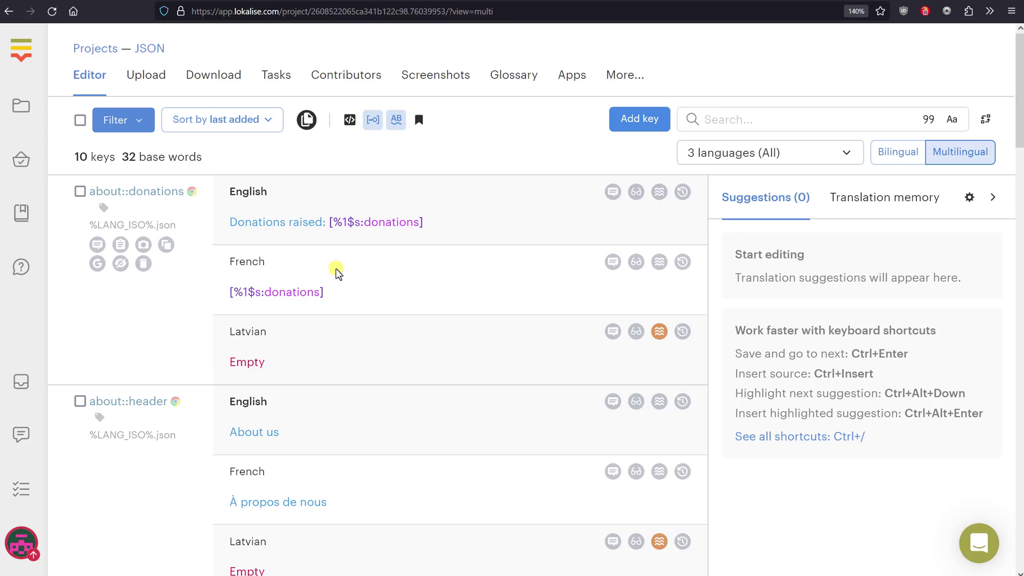
scroll(336, 272, "down", 15)
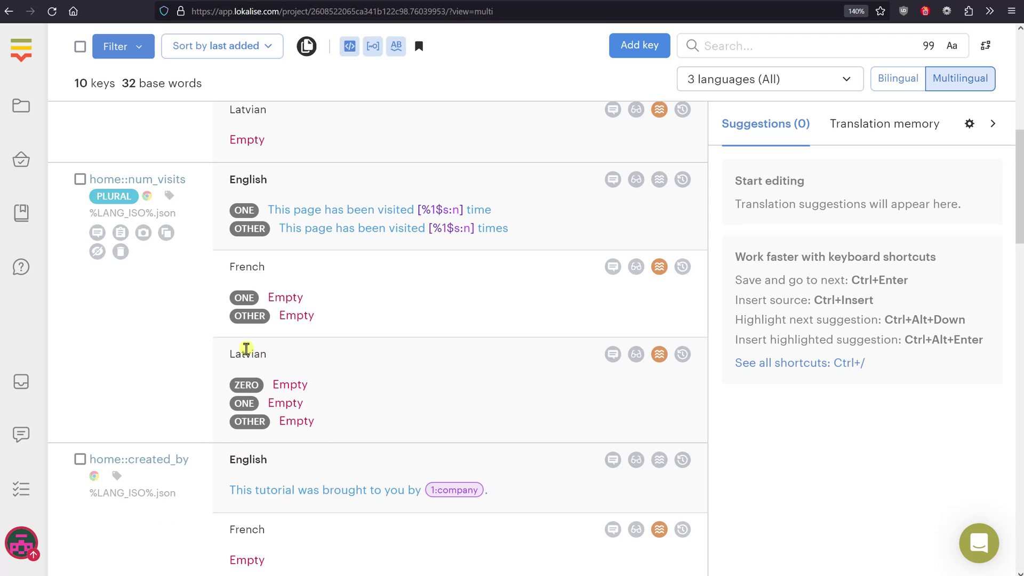
Machine-translate home::created_by into French and Latvian, keeping the company placeholder
scroll(126, 327, "down", 5)
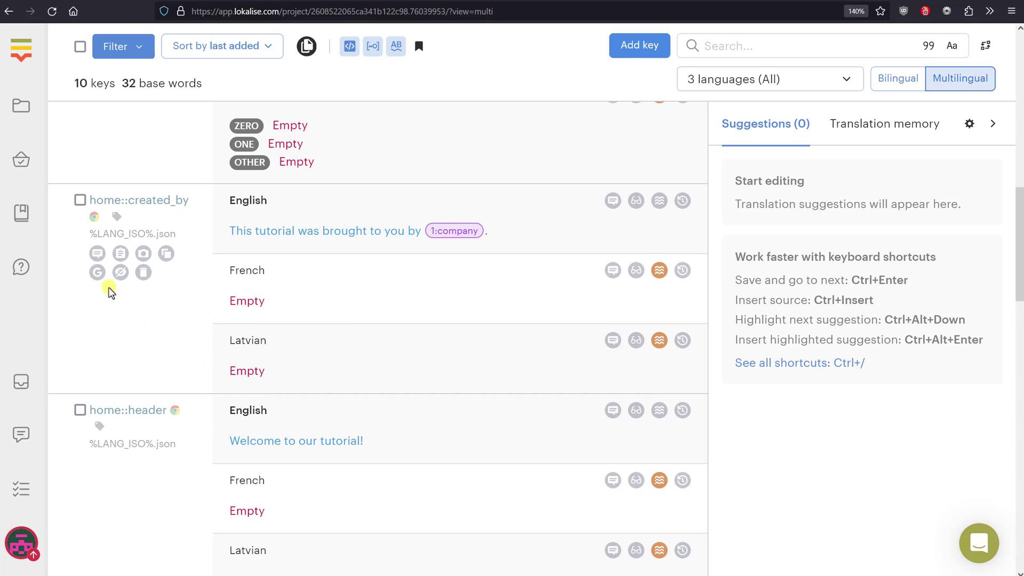
left_click(97, 274)
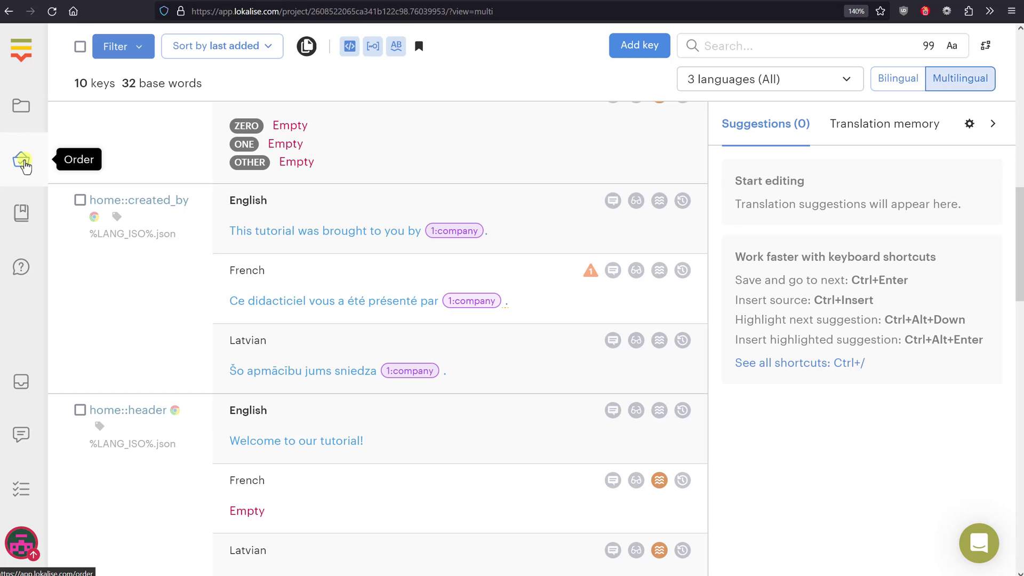
Start a translation order quote with Google machine translation as the provider
left_click(25, 162)
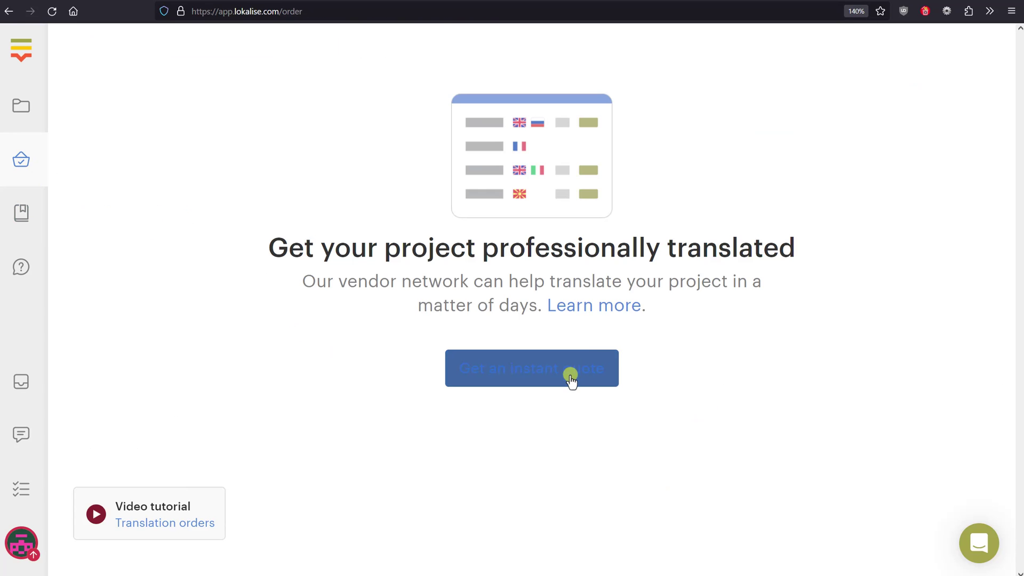
left_click(571, 376)
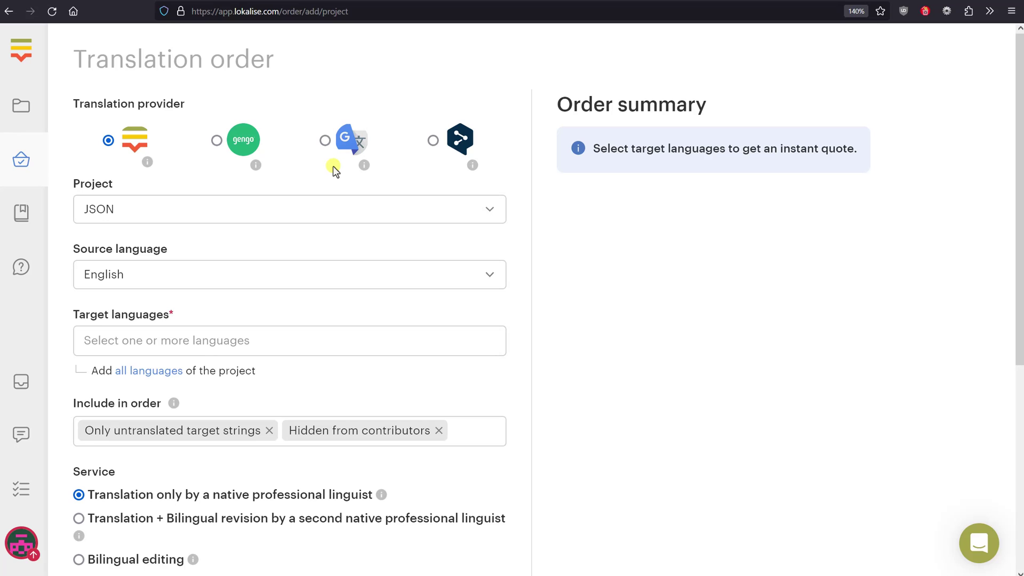
left_click(325, 141)
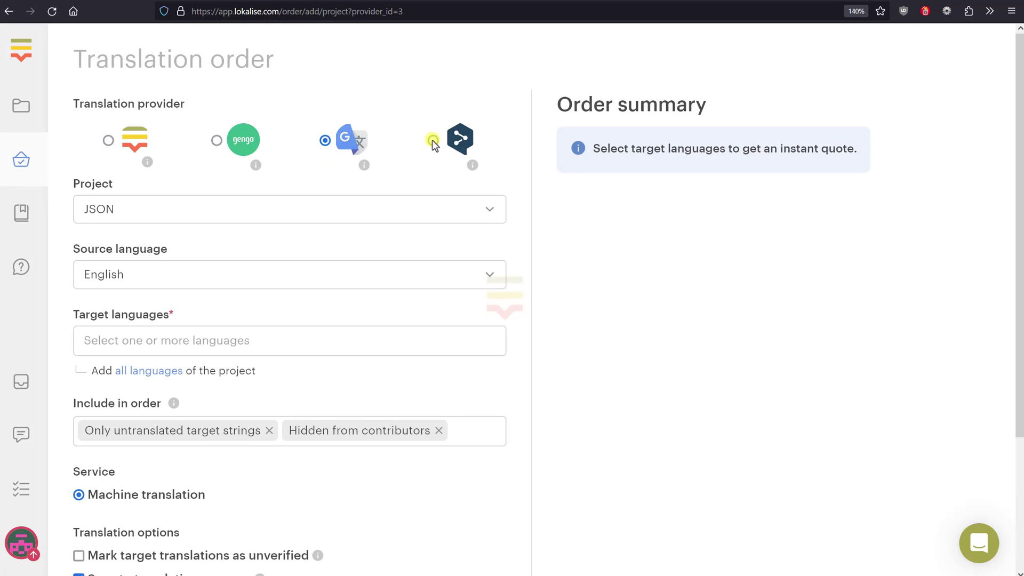
Order for the JSON project from English into all languages, reviewing the $0.05 total
left_click(137, 211)
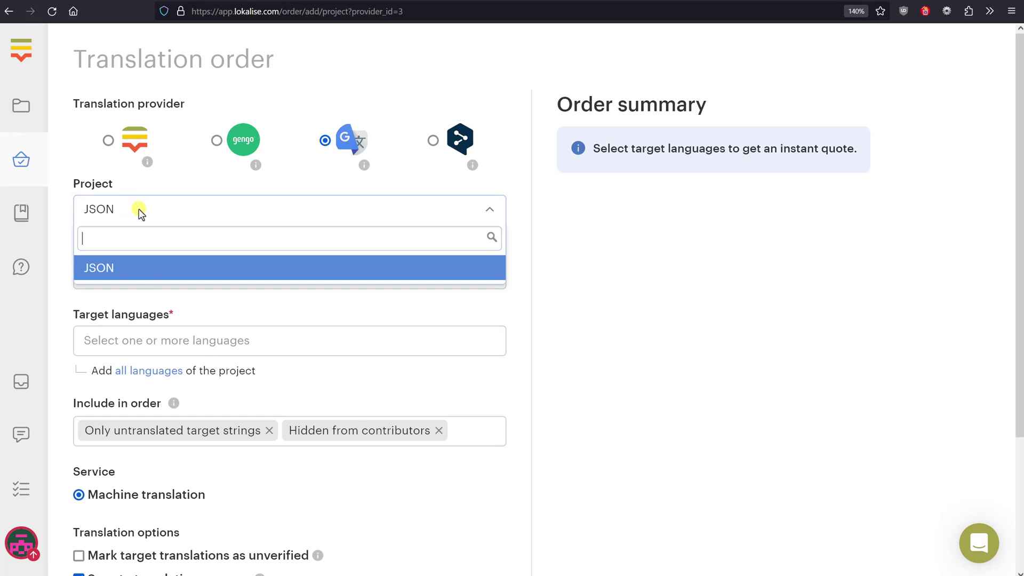
left_click(136, 210)
left_click(159, 281)
left_click(157, 282)
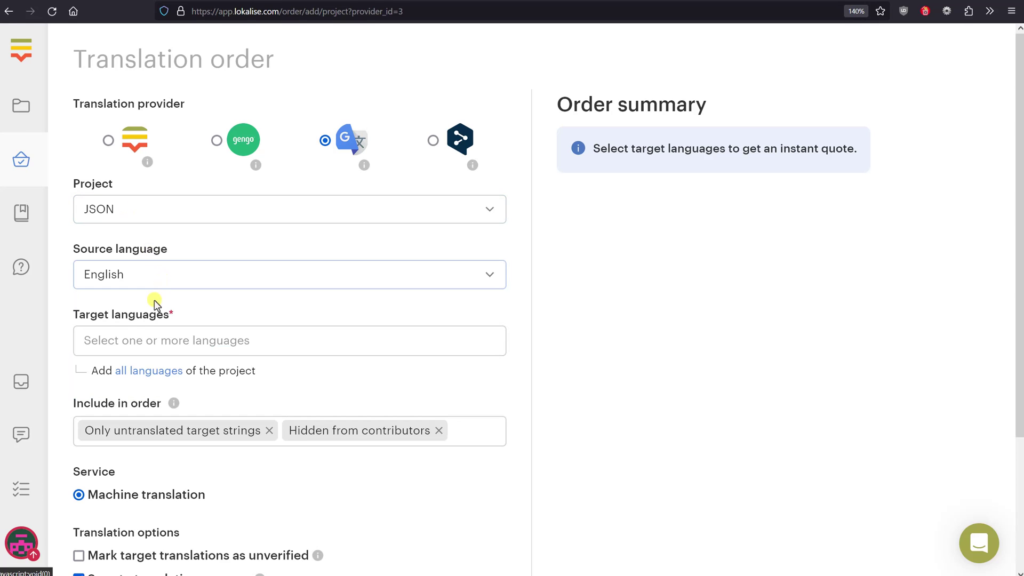
left_click(160, 372)
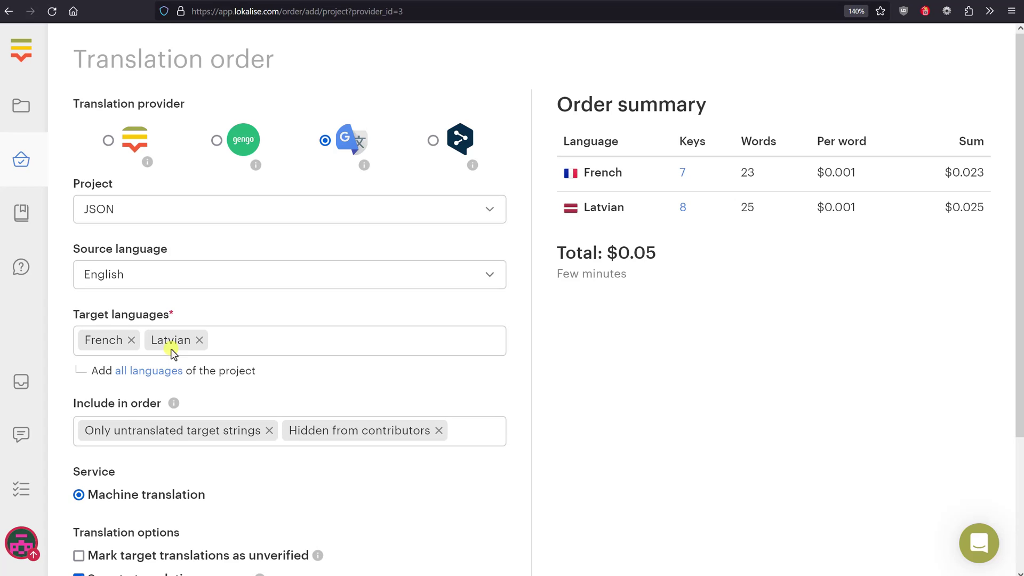
scroll(342, 336, "down", 3)
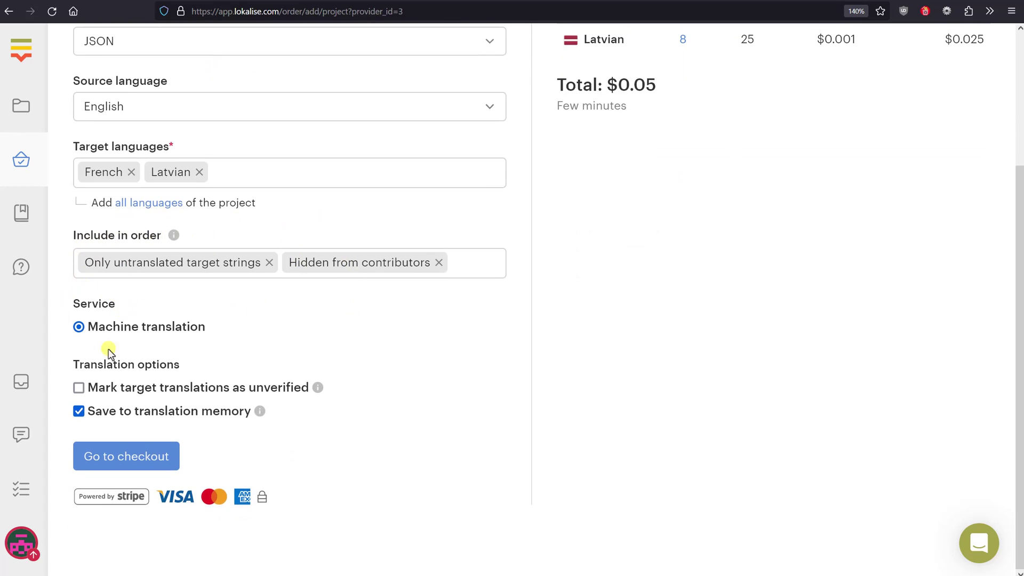
scroll(283, 374, "up", 3)
left_click_drag(540, 121, 757, 306)
left_click(693, 276)
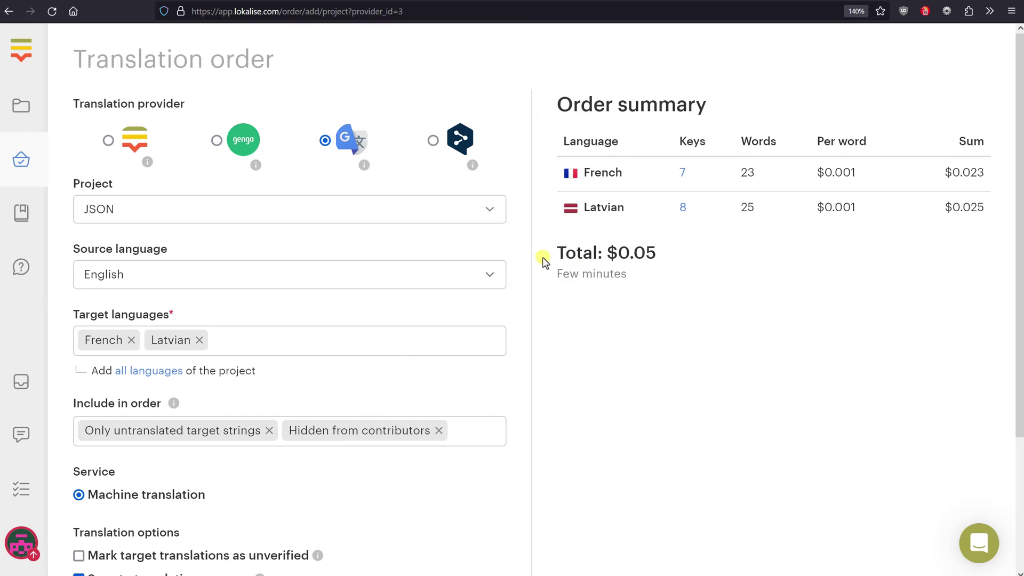
left_click_drag(542, 258, 676, 265)
left_click(678, 267)
Try the Gengo provider, accepting its review-period terms, then switch back to Lokalise
left_click(109, 141)
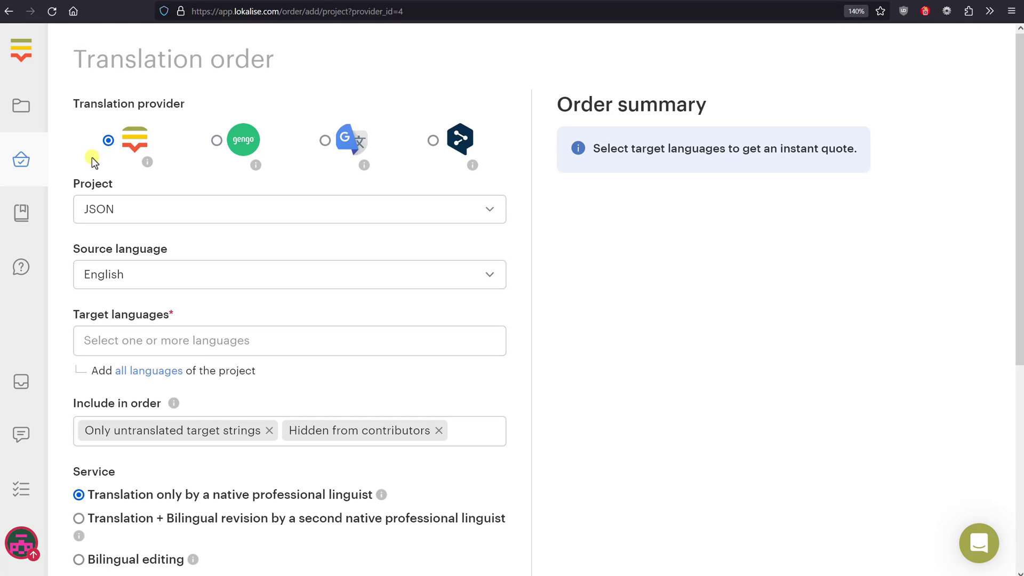
left_click(216, 140)
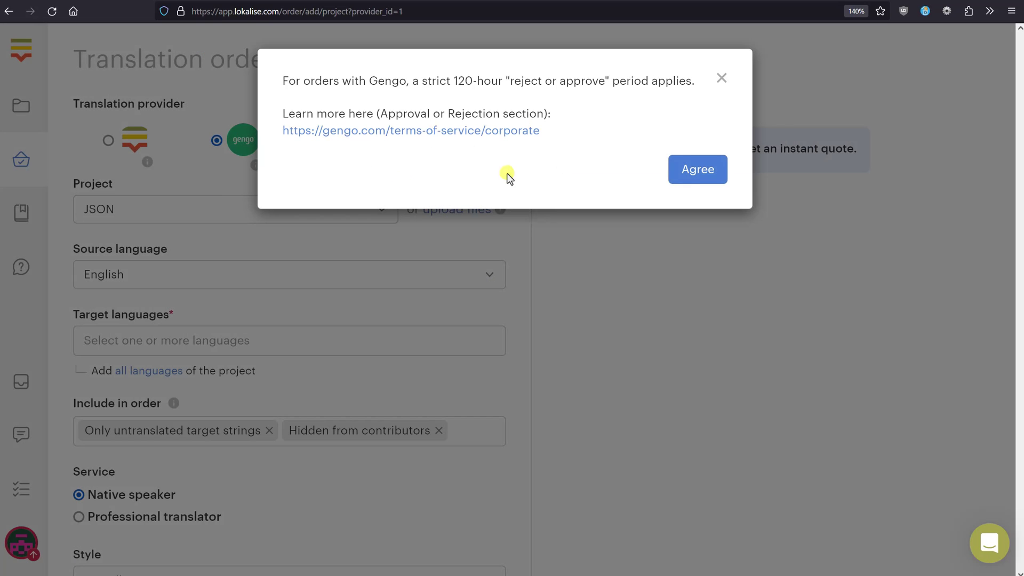
left_click(687, 170)
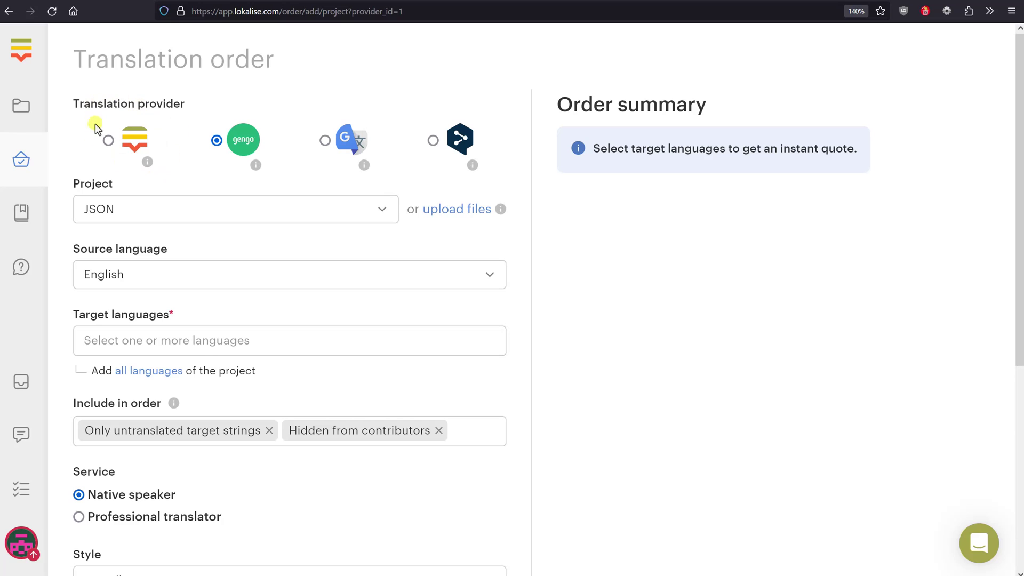
left_click(110, 142)
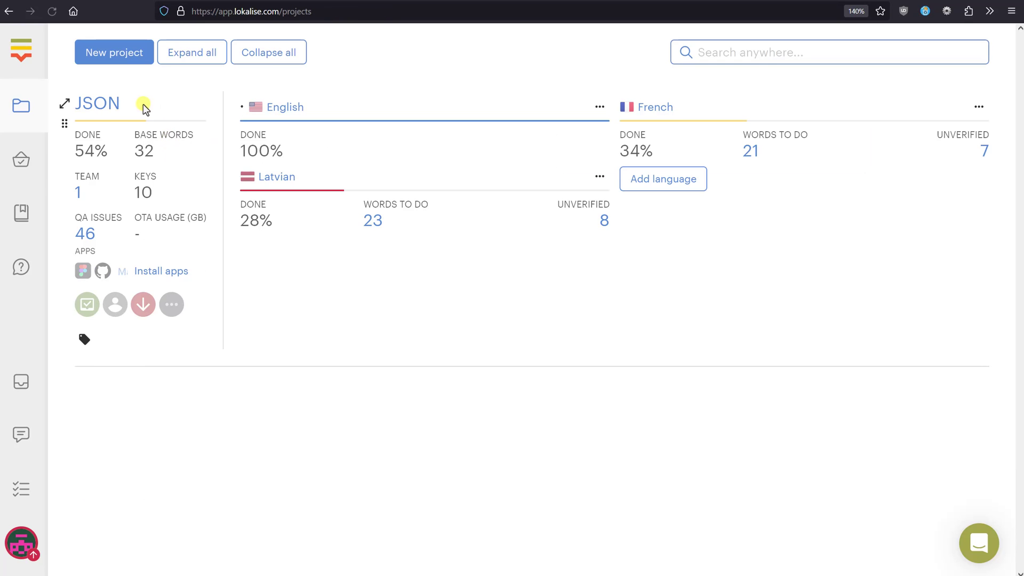
Open the JSON project from the Projects list to reach its download settings
left_click(105, 104)
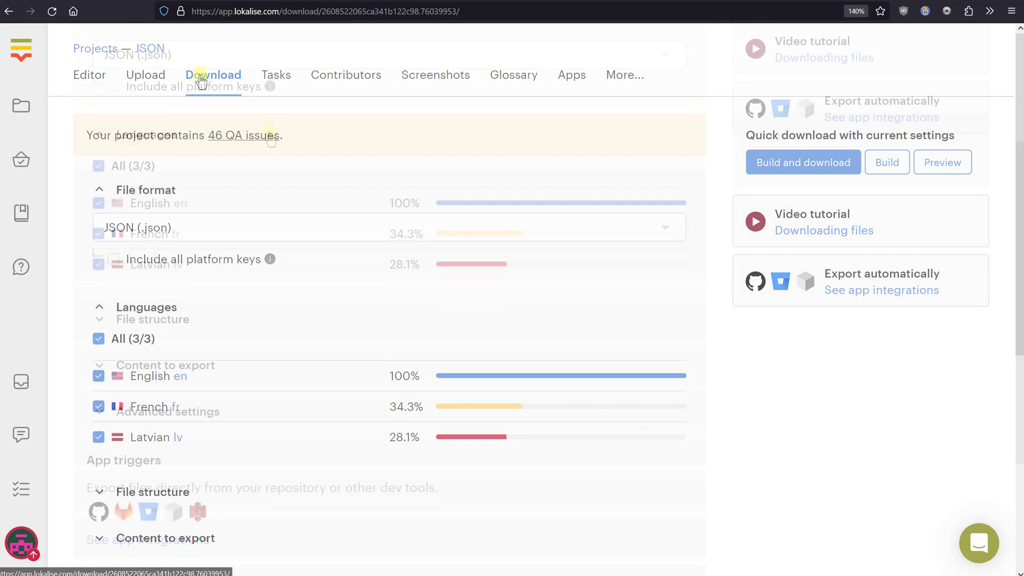
Keep JSON (.json) as the export format and check Latvian's 28.1% completion
left_click(153, 59)
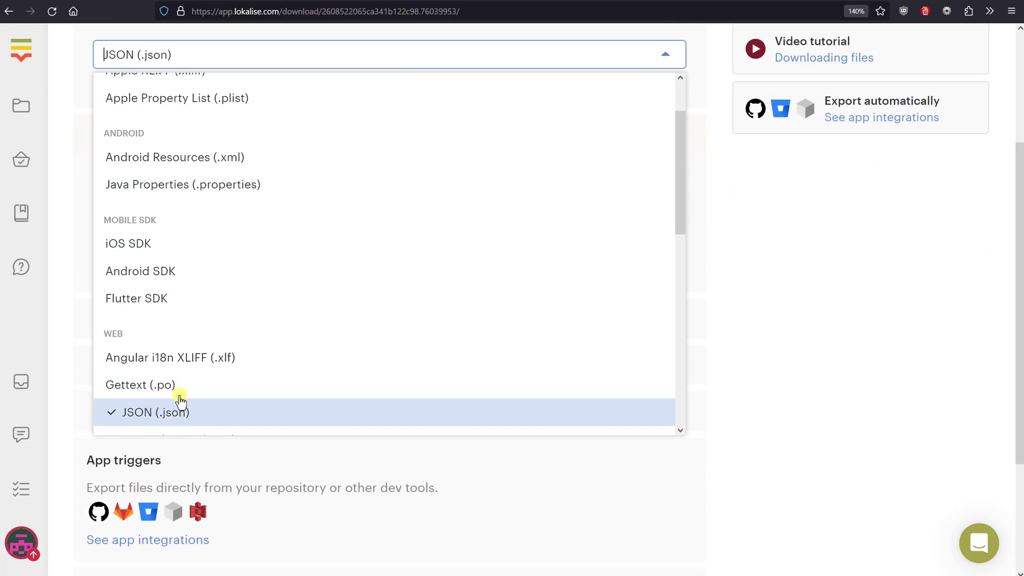
left_click_drag(683, 158, 683, 370)
key("Escape")
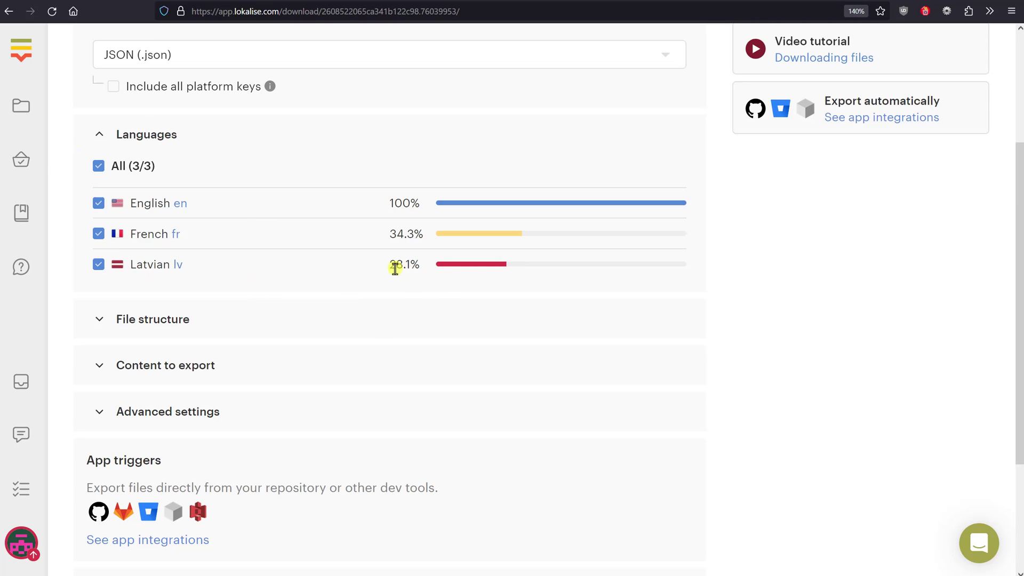
left_click_drag(395, 268, 427, 274)
left_click(425, 271)
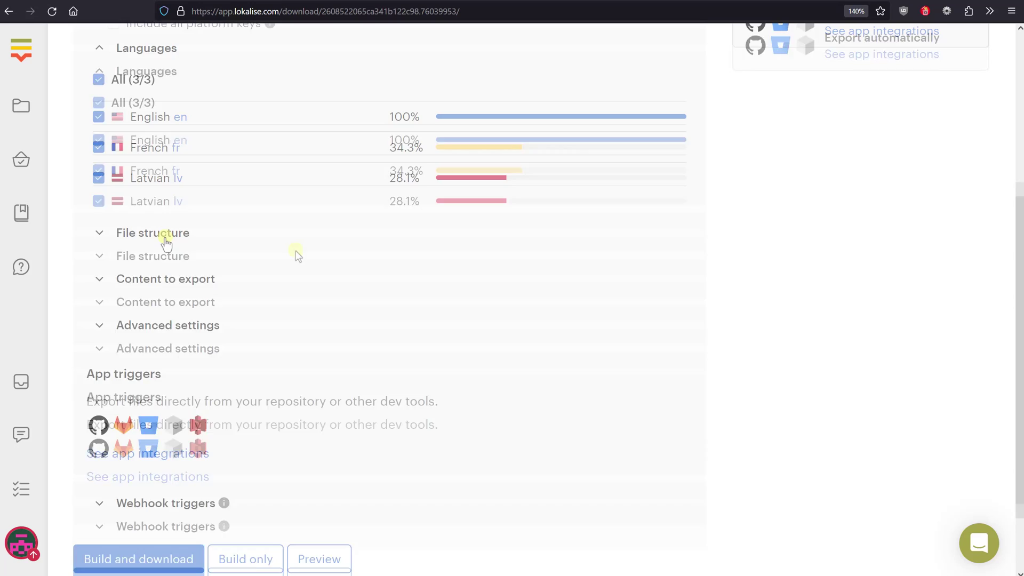
Inspect the file structure and content-to-export options, keeping the All data filter
left_click(165, 240)
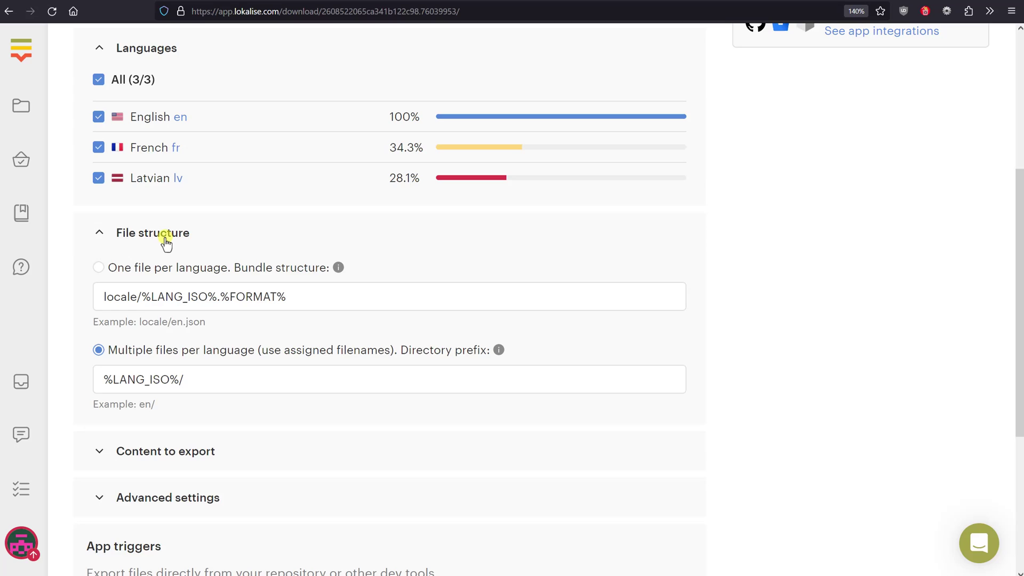
left_click(165, 235)
scroll(250, 199, "down", 2)
left_click(187, 198)
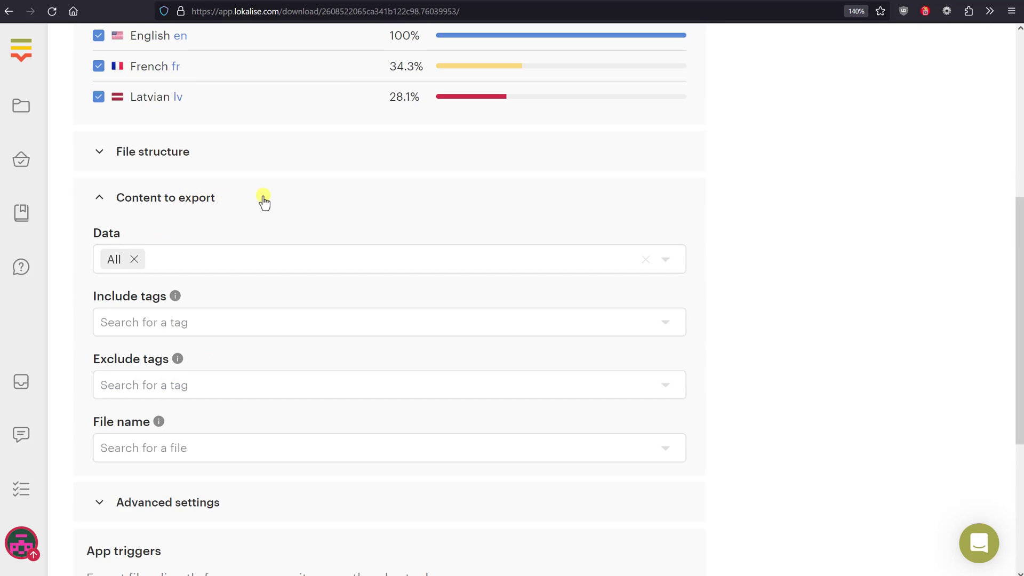
scroll(264, 201, "down", 2)
left_click(204, 176)
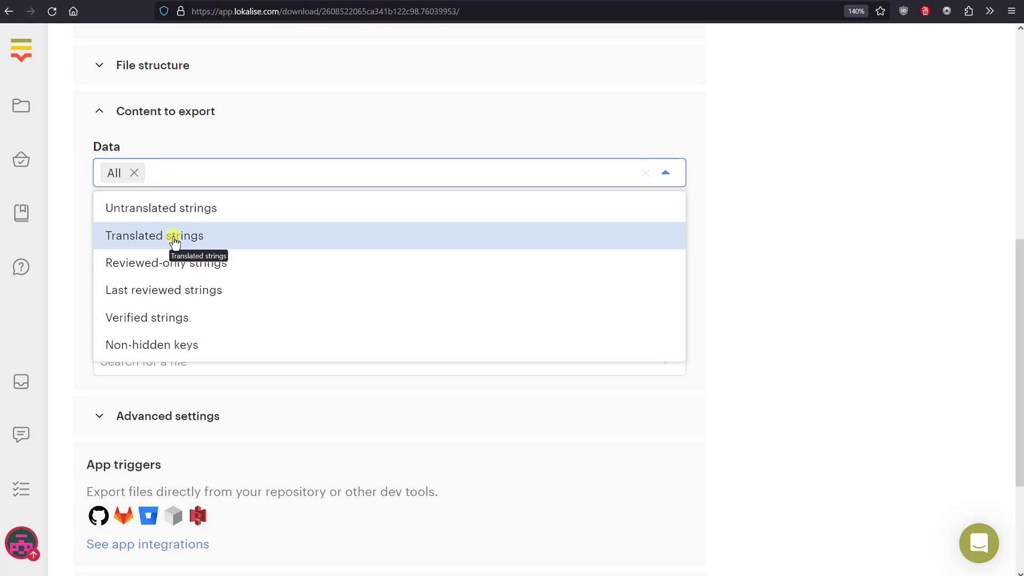
left_click(804, 316)
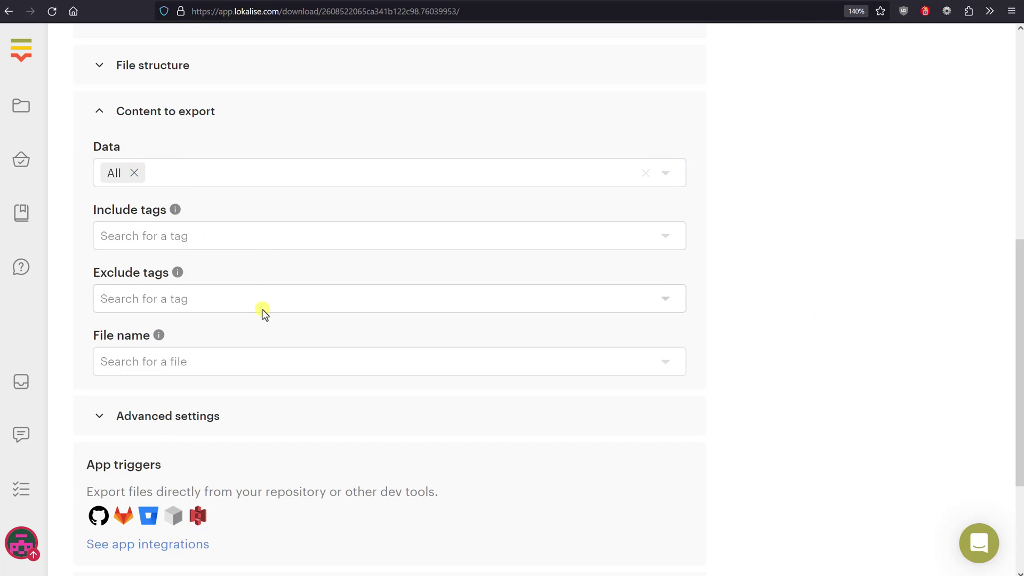
scroll(265, 411, "up", 4)
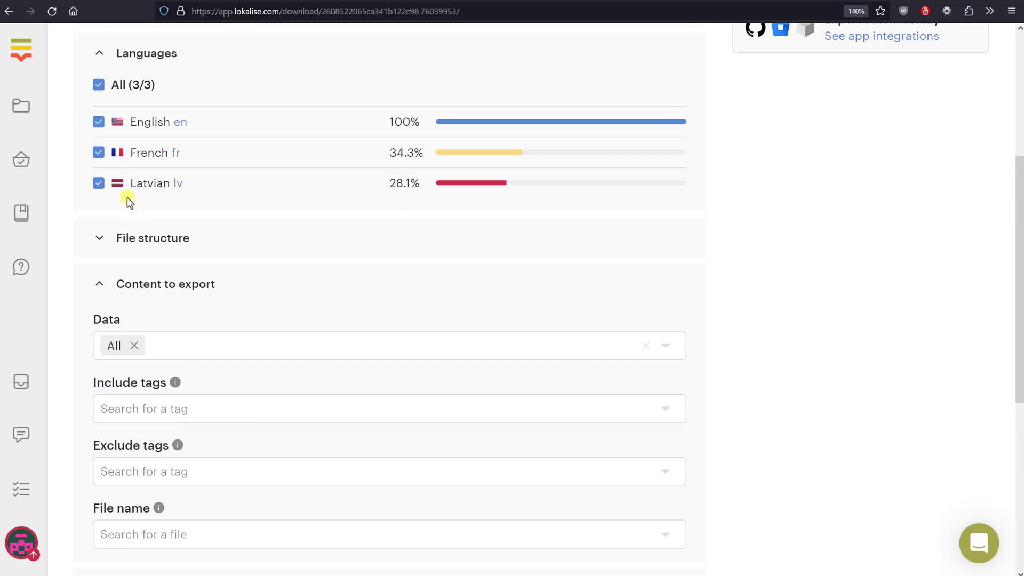
left_click(163, 283)
Expand Advanced settings to review Printf placeholders, Array plurals and 4-space indentation
left_click(192, 242)
scroll(428, 285, "down", 4)
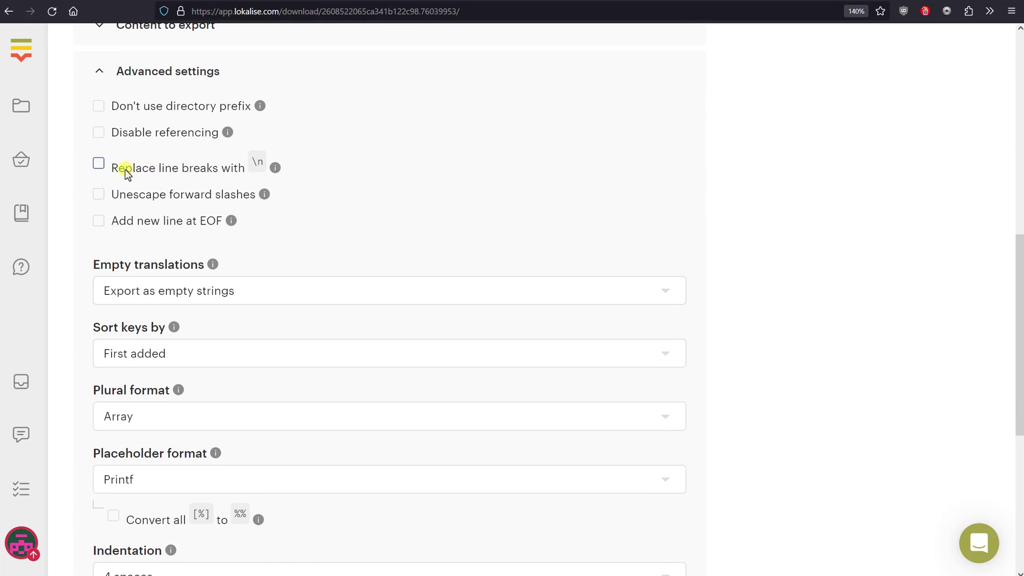
double_click(255, 162)
scroll(336, 193, "down", 2)
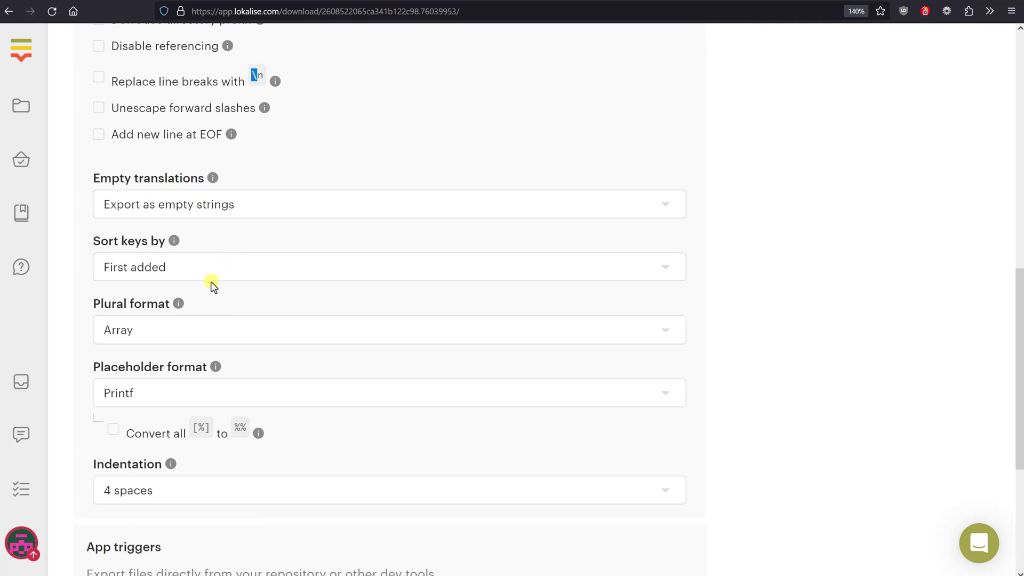
scroll(114, 303, "down", 2)
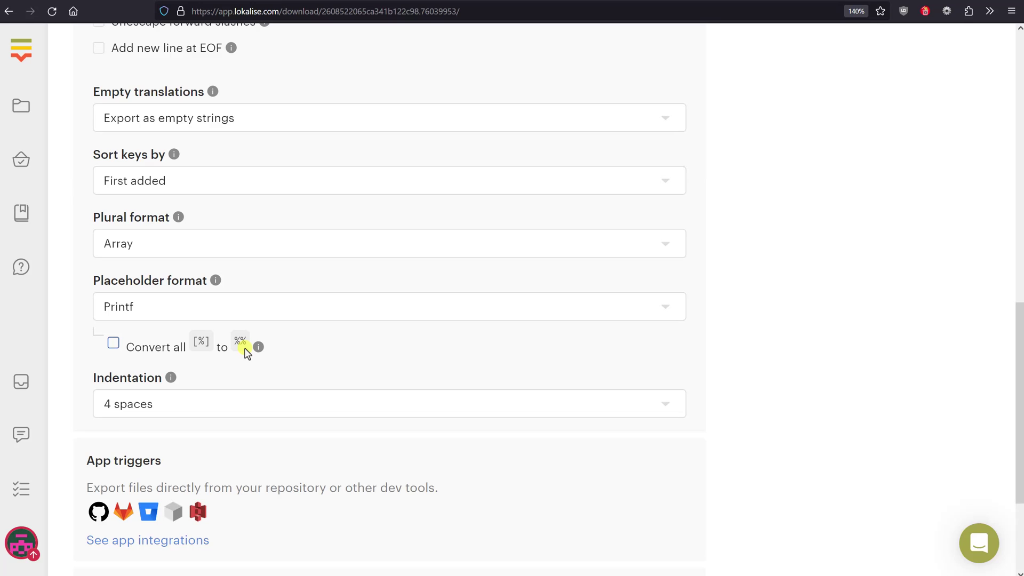
scroll(266, 354, "down", 4)
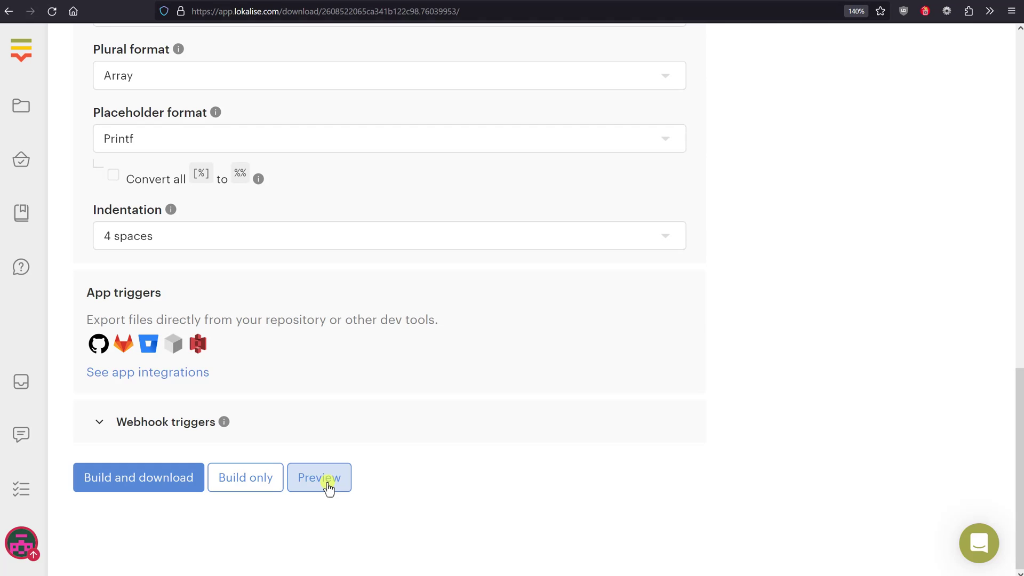
left_click(327, 483)
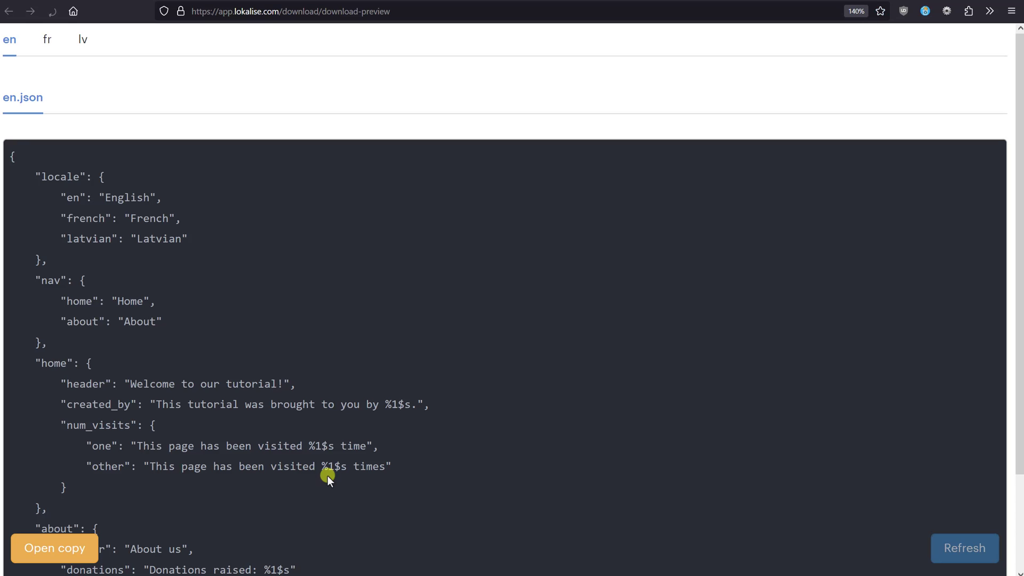
scroll(303, 300, "down", 2)
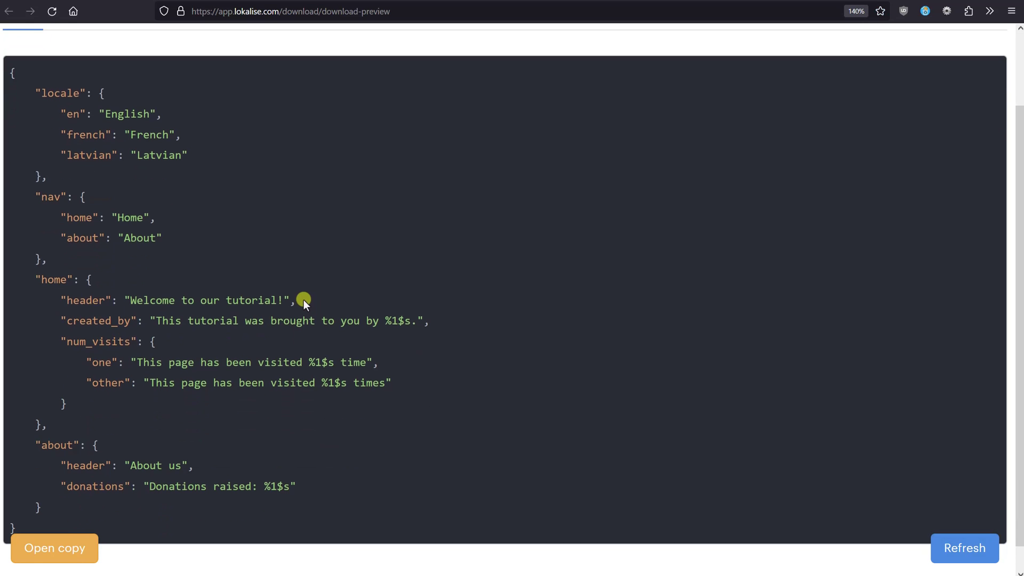
scroll(302, 299, "up", 2)
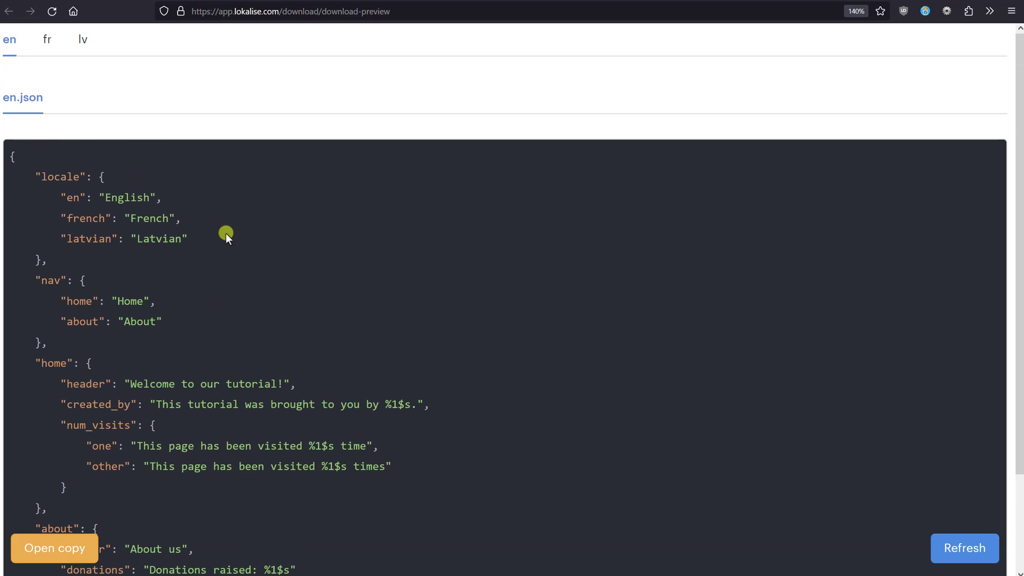
scroll(134, 261, "down", 2)
scroll(142, 248, "up", 2)
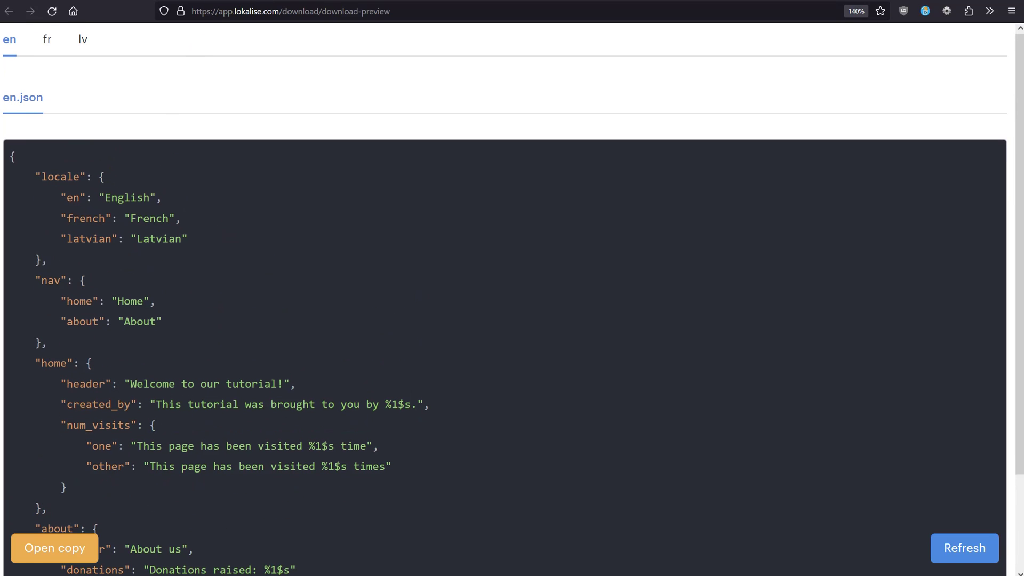
scroll(356, 345, "down", 2)
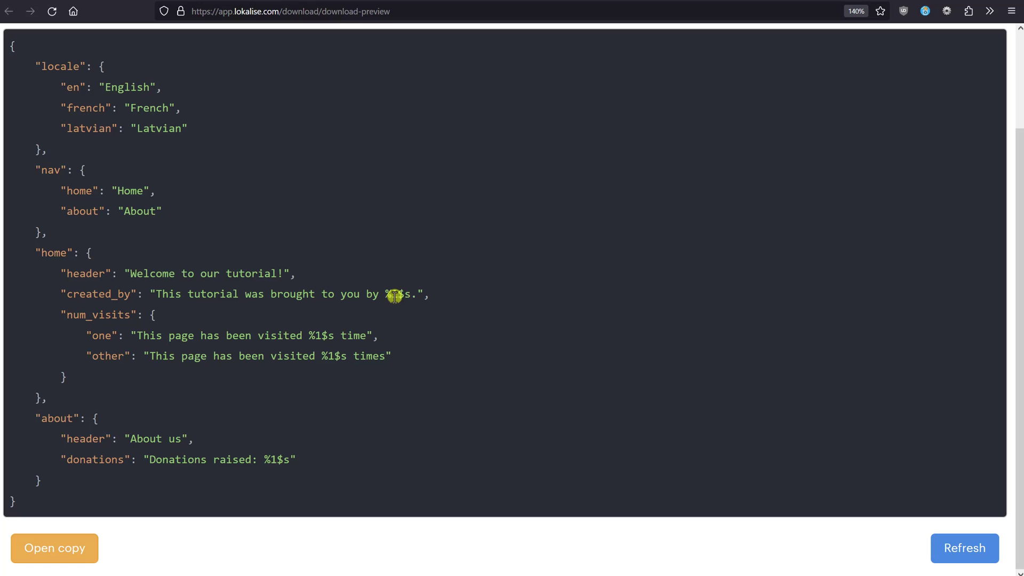
Back on the download settings, set the placeholder format to i18n
key("alt+Left")
left_click(182, 230)
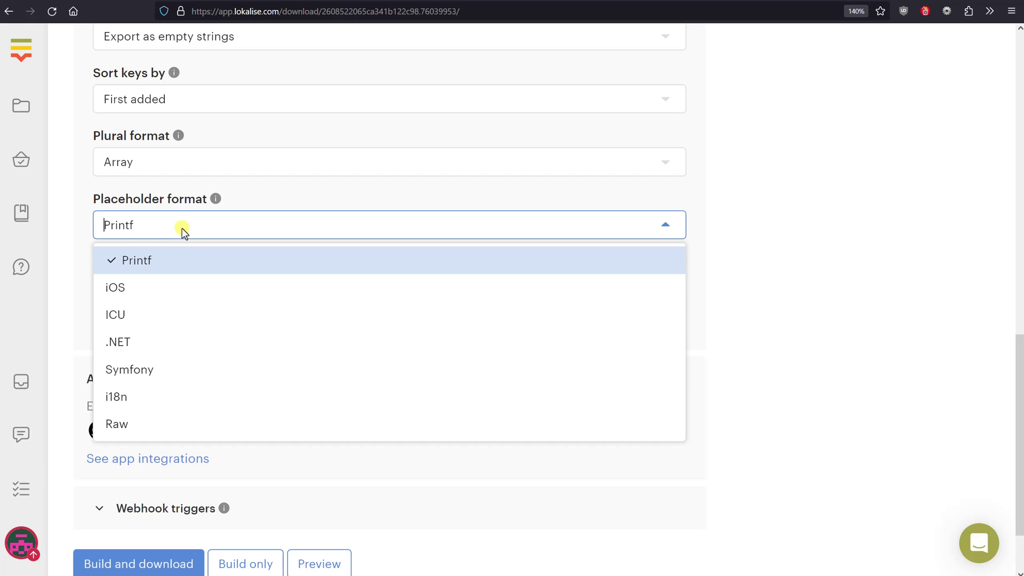
key("Down")
key("Down")
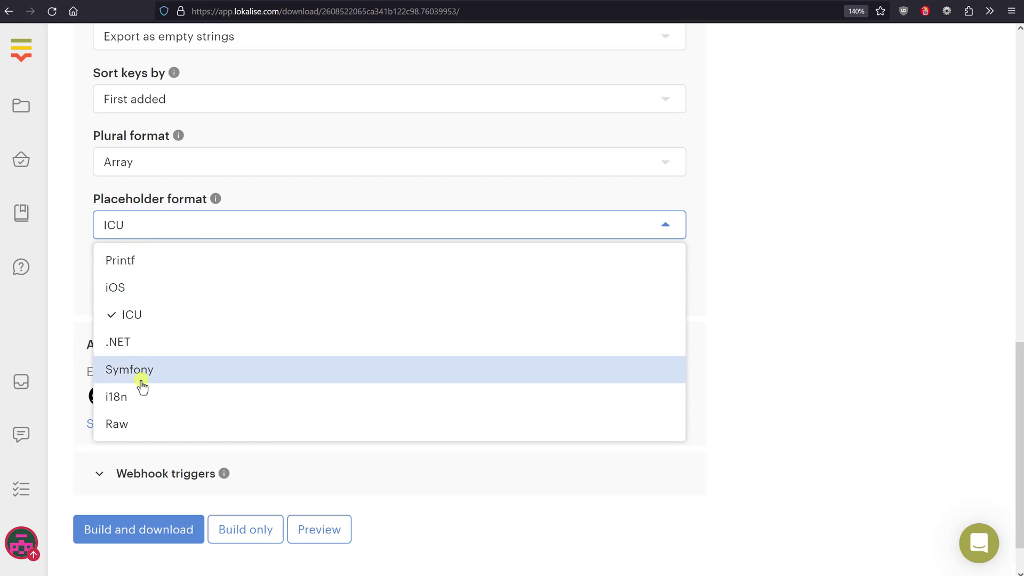
left_click(134, 398)
Preview the export to check the {{company}} placeholders in en.json and fr.json
scroll(301, 491, "down", 1)
left_click(301, 489)
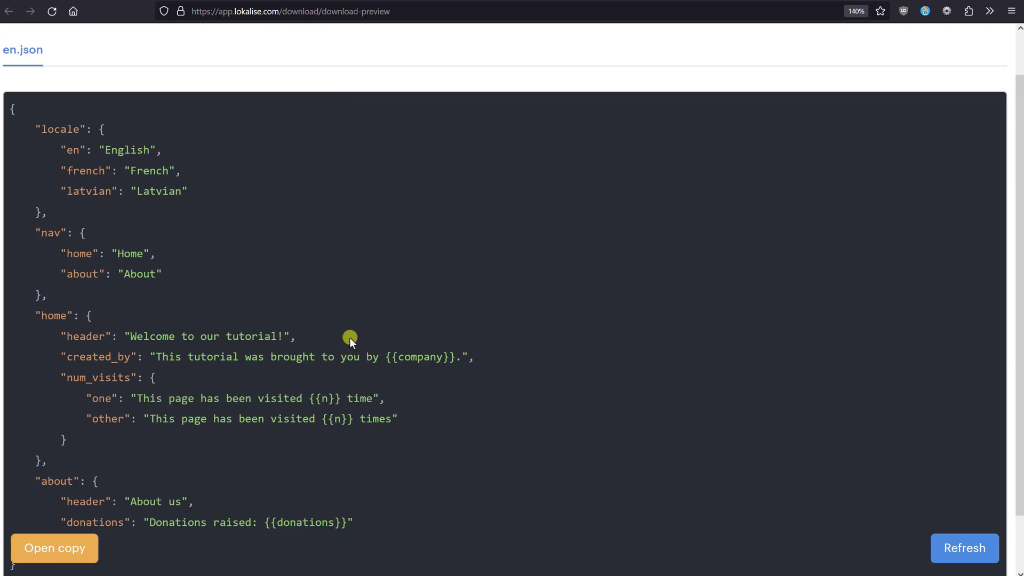
scroll(363, 333, "down", 1)
left_click_drag(385, 318, 453, 322)
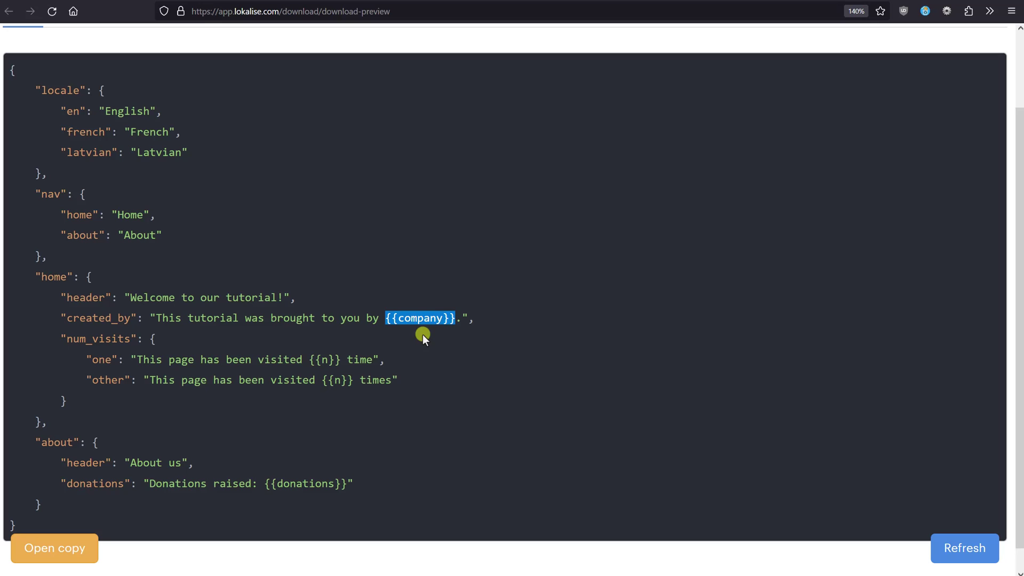
left_click(414, 350)
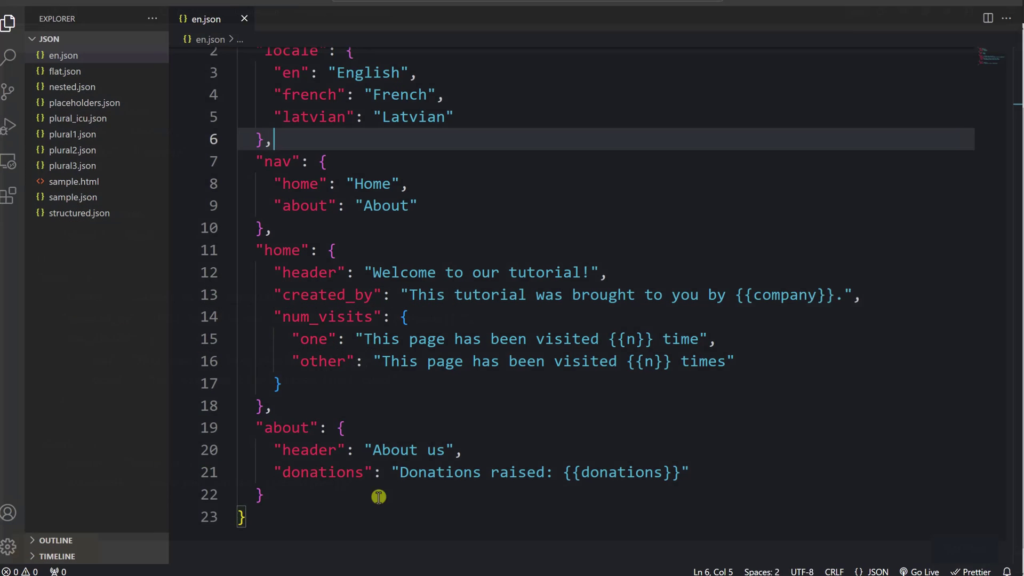
left_click_drag(741, 292, 838, 294)
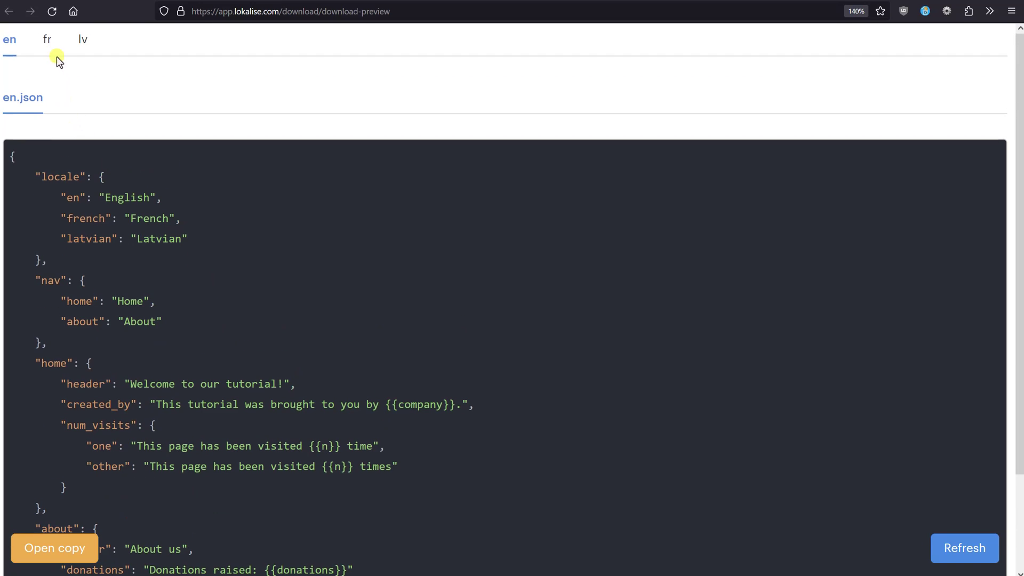
left_click(48, 42)
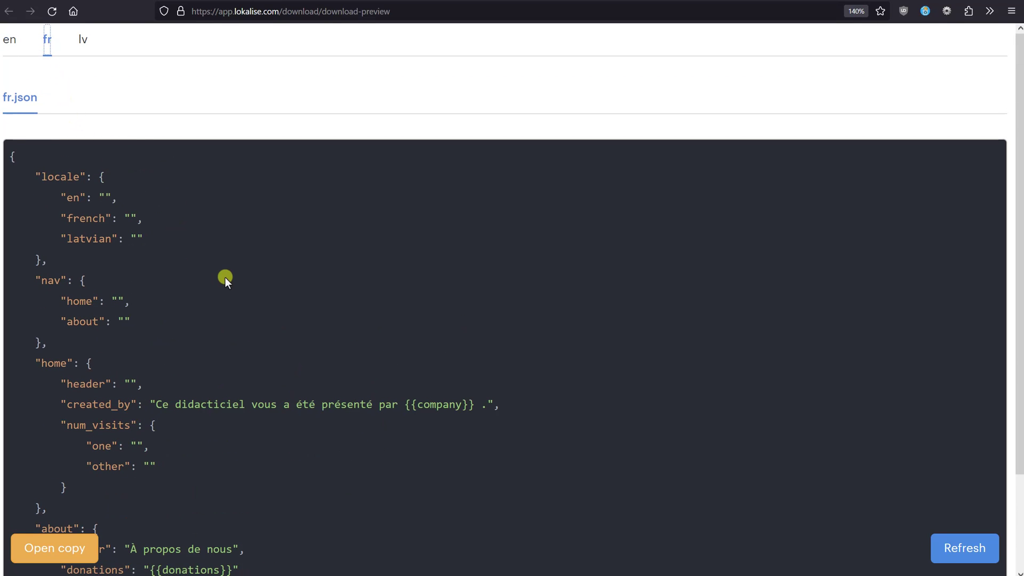
scroll(225, 277, "down", 2)
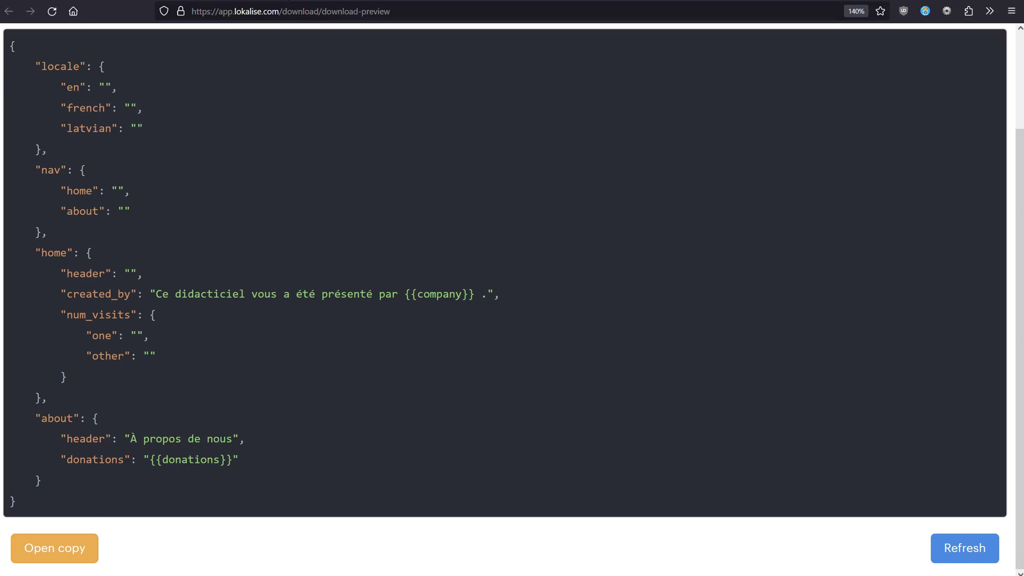
Build and download the project as JSON-locale.zip and open the archive
key("ctrl+w")
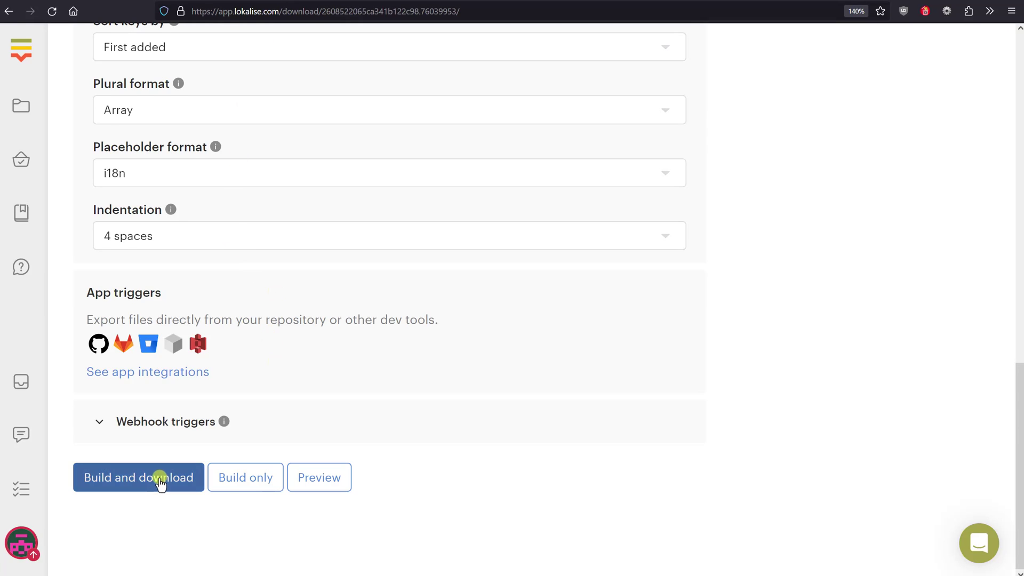
left_click(160, 478)
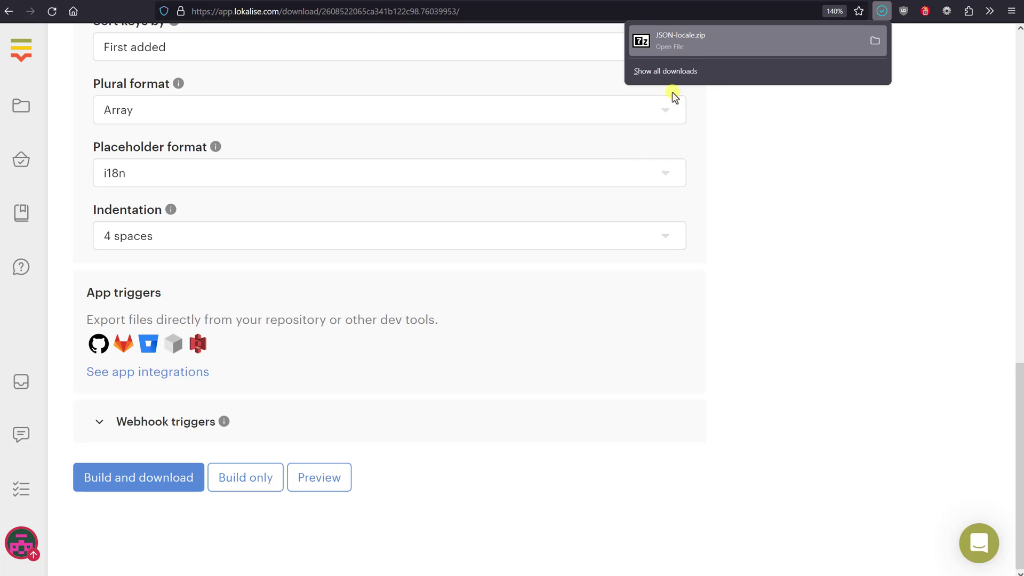
left_click(661, 48)
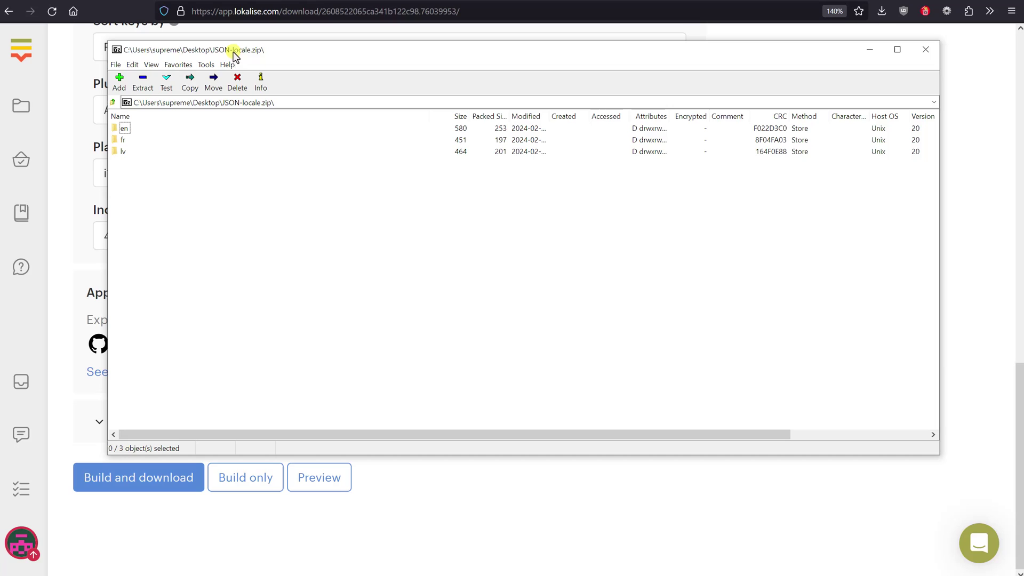
Open fr.json from the archive's fr folder in Notepad++ and centre its window
double_click(124, 141)
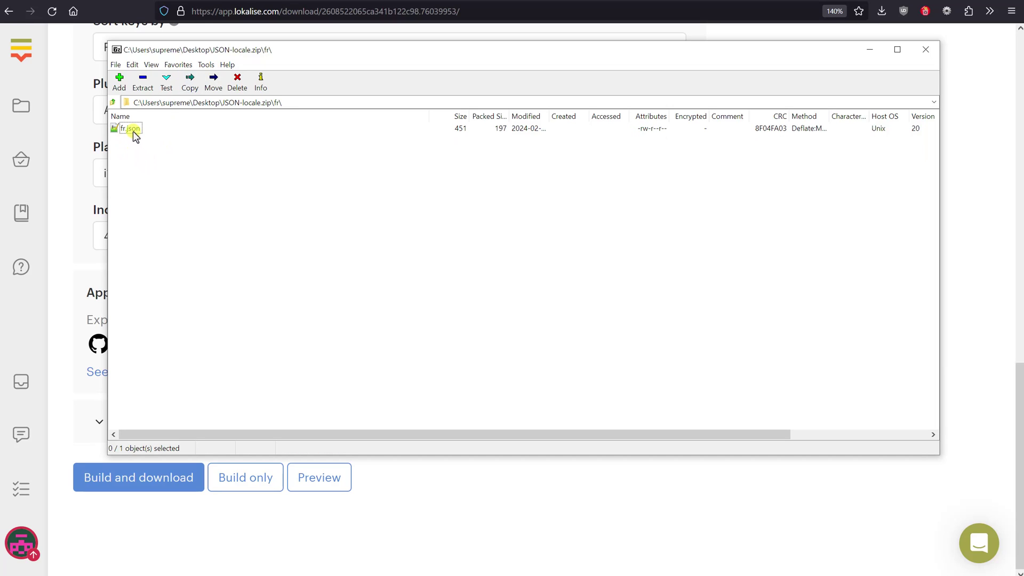
double_click(130, 128)
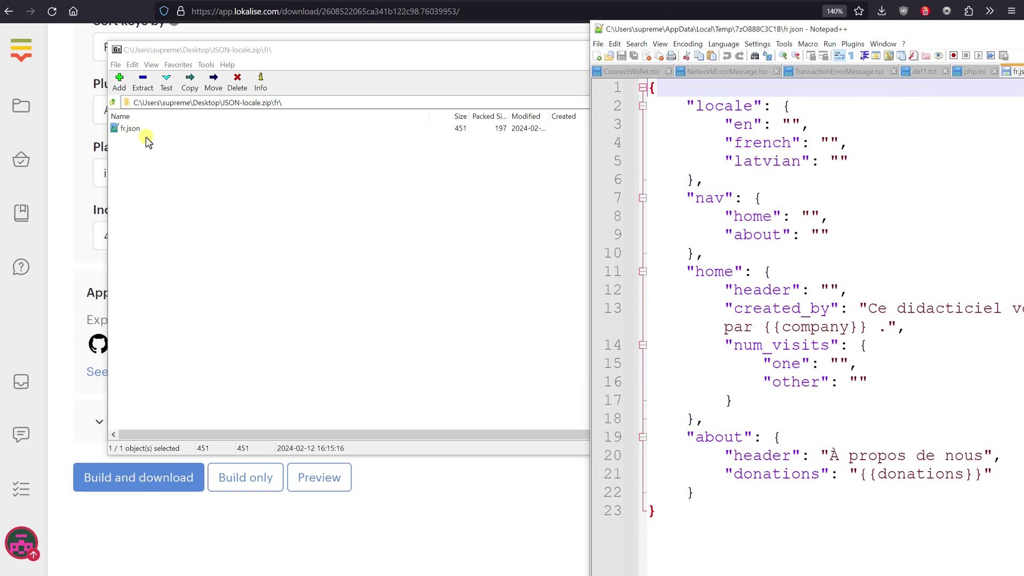
left_click_drag(855, 22, 419, 4)
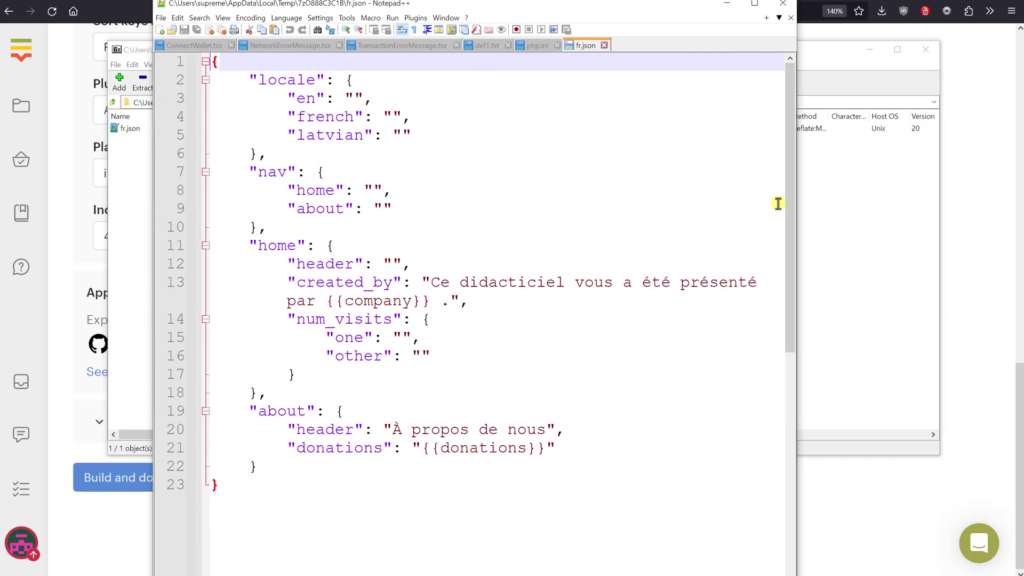
left_click_drag(786, 200, 455, 119)
Bring the Lokalise download page forward and scroll back to its top
left_click(800, 33)
scroll(734, 312, "up", 10)
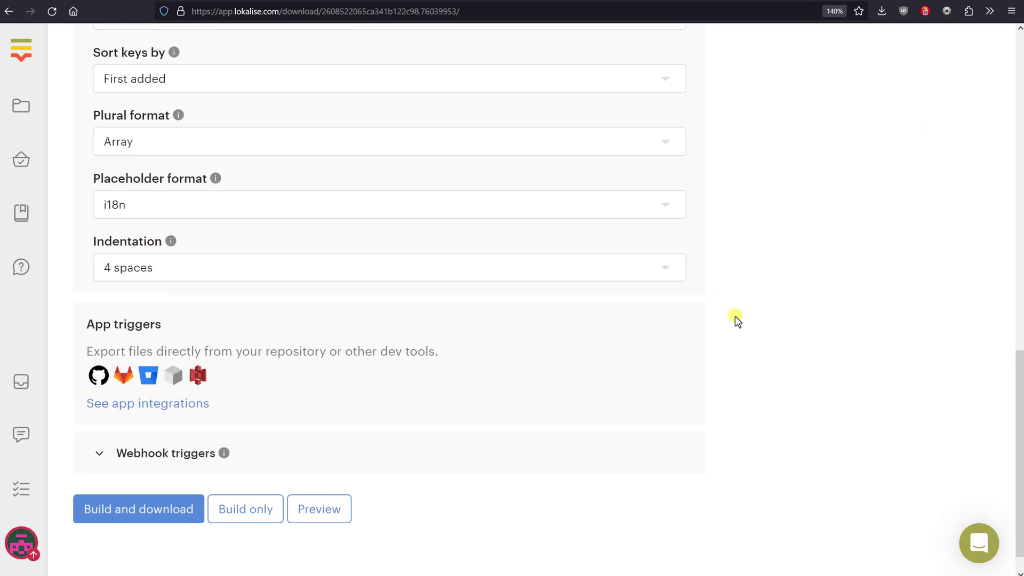